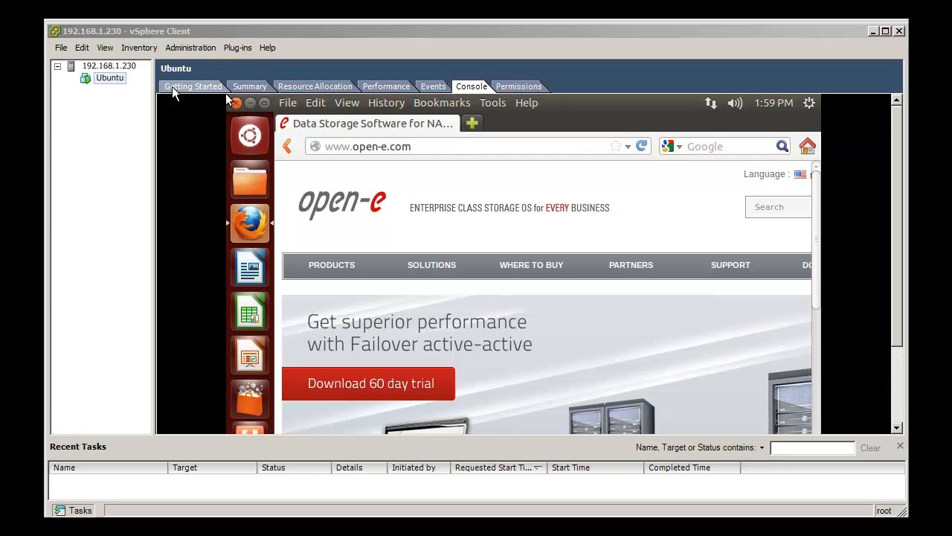
Inspect the paths of the iSCSI software adapter vmhba38 among the storage adapters of host 192.168.1.230.
click(131, 68)
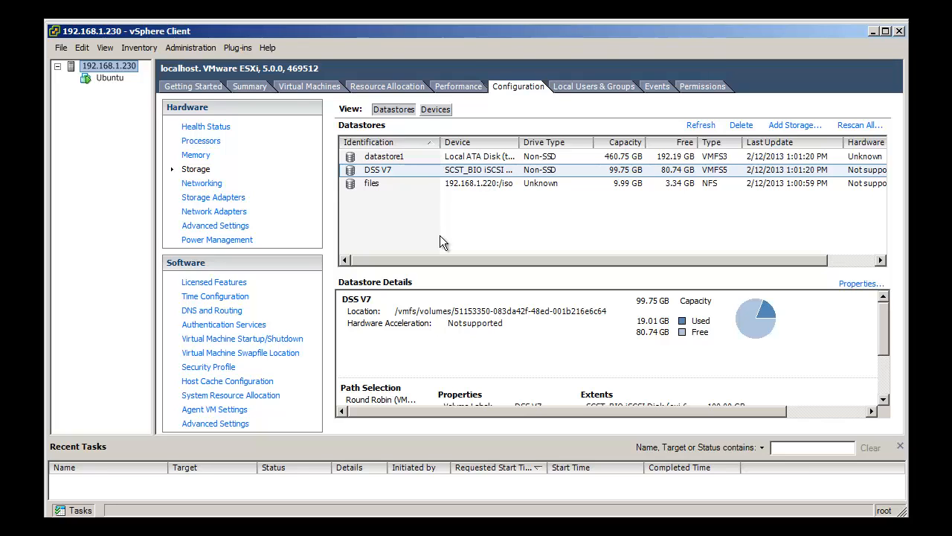
click(215, 199)
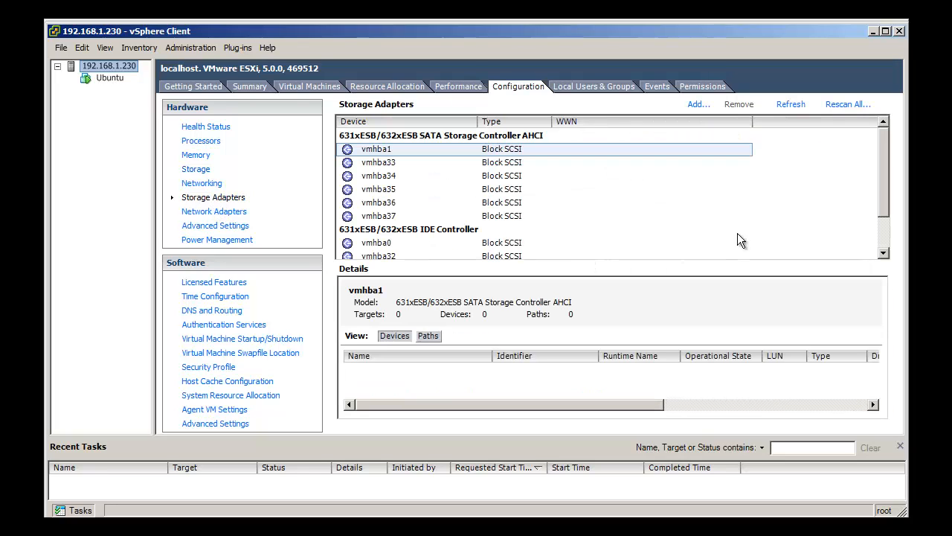
click(885, 233)
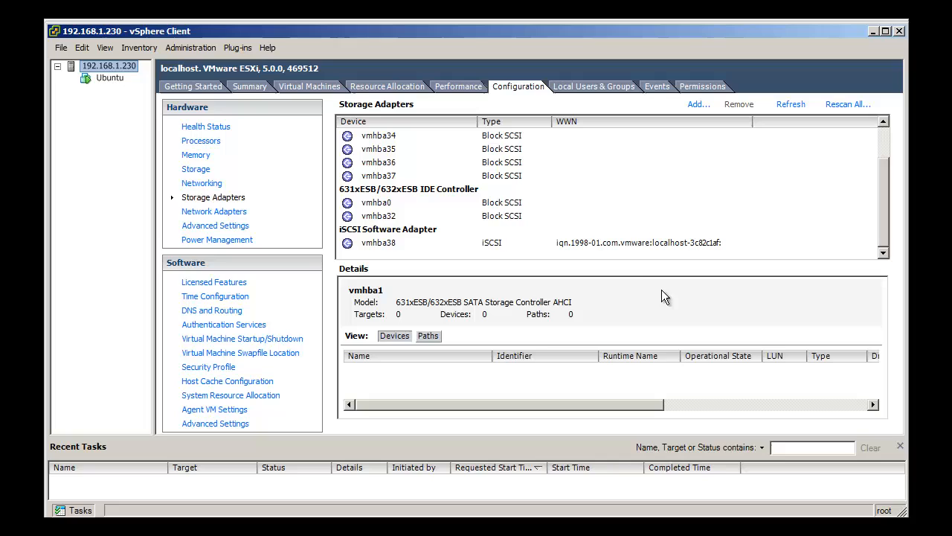
click(604, 241)
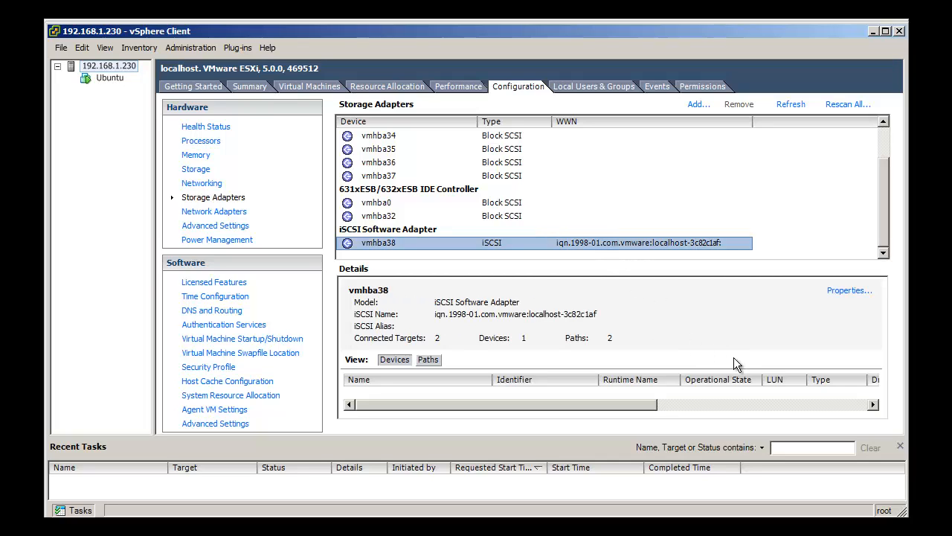
click(430, 360)
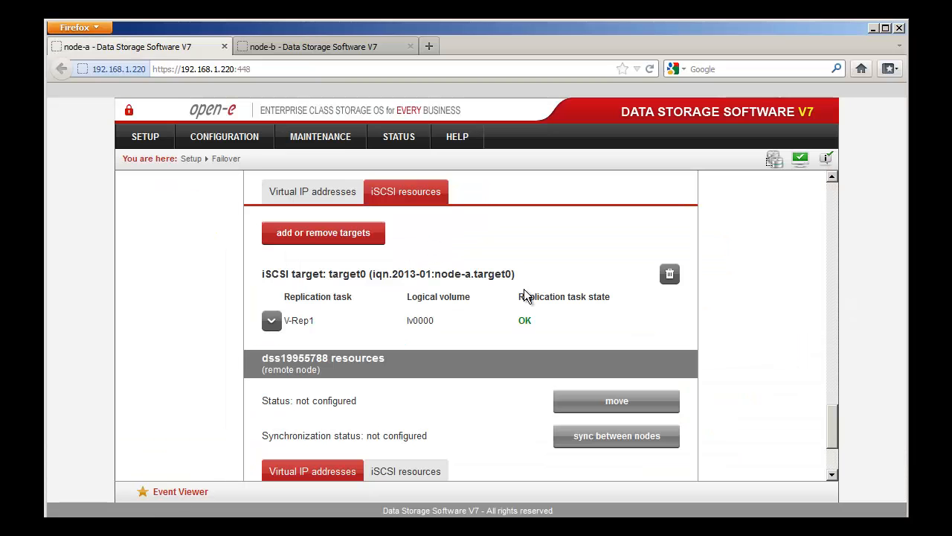
In Firefox, review node-a's Failover Manager for cluster status, resources pool, ping nodes and auxiliary path reachability.
scroll(518, 283, up, 2)
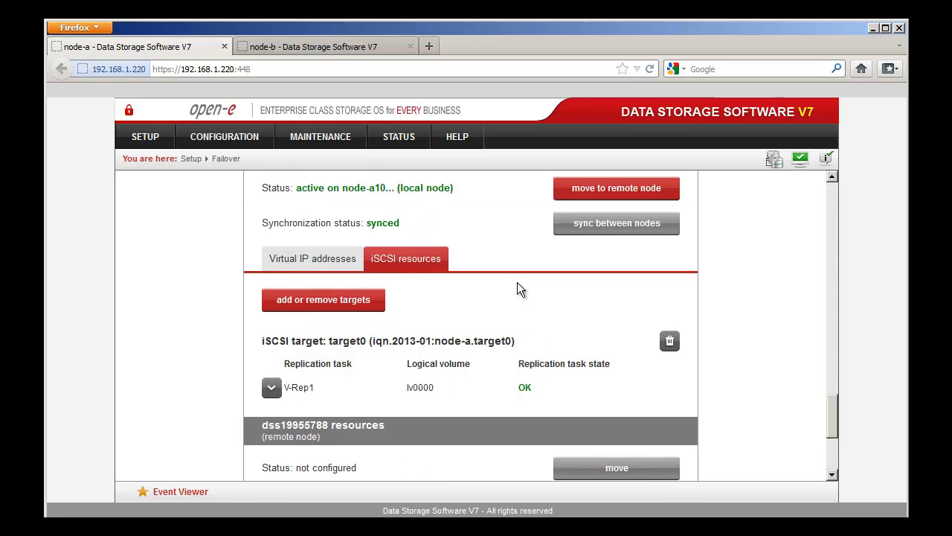
scroll(518, 289, up, 15)
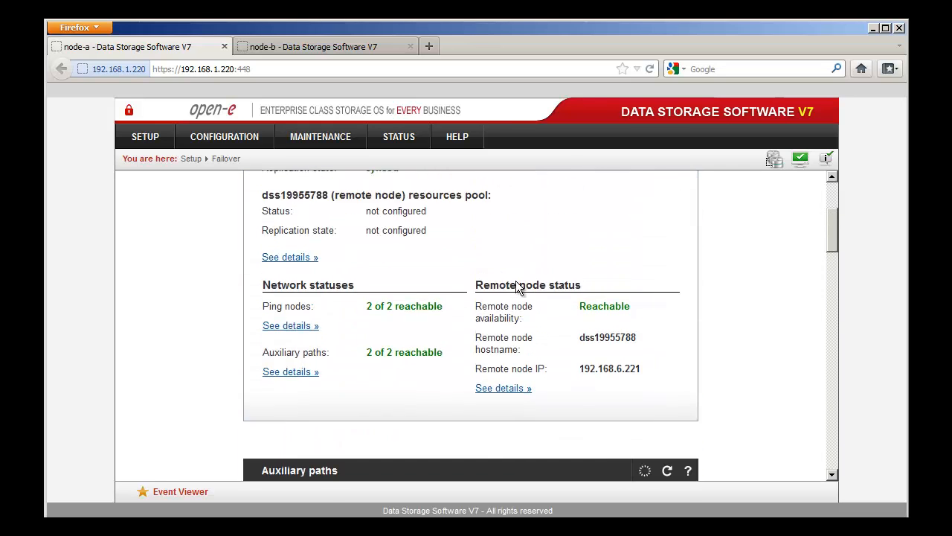
scroll(519, 289, up, 5)
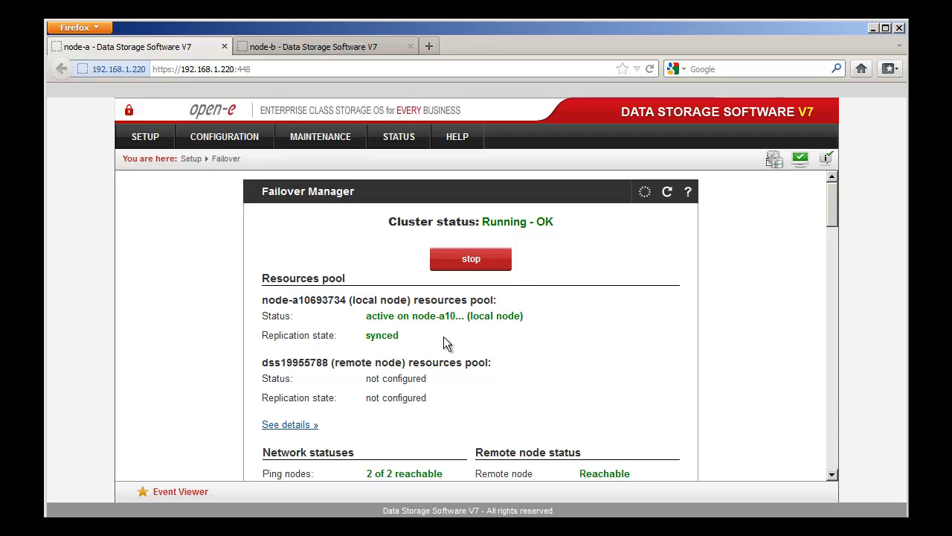
scroll(474, 341, down, 3)
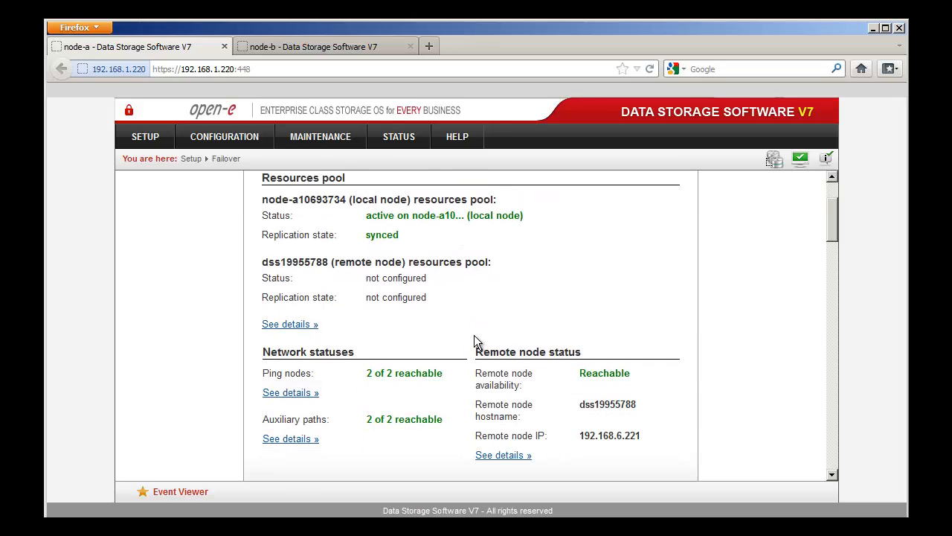
scroll(476, 340, down, 1)
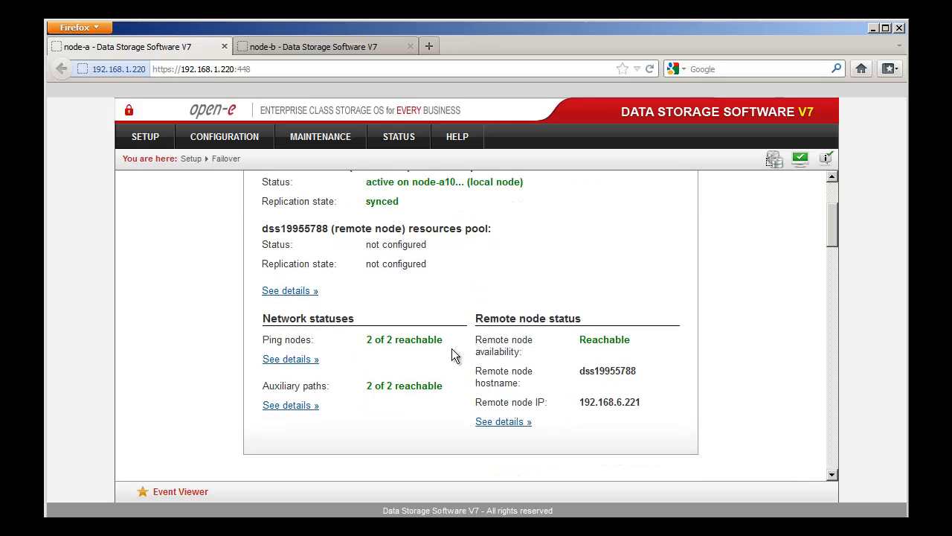
drag(262, 340, 431, 341)
click(448, 351)
drag(367, 388, 453, 385)
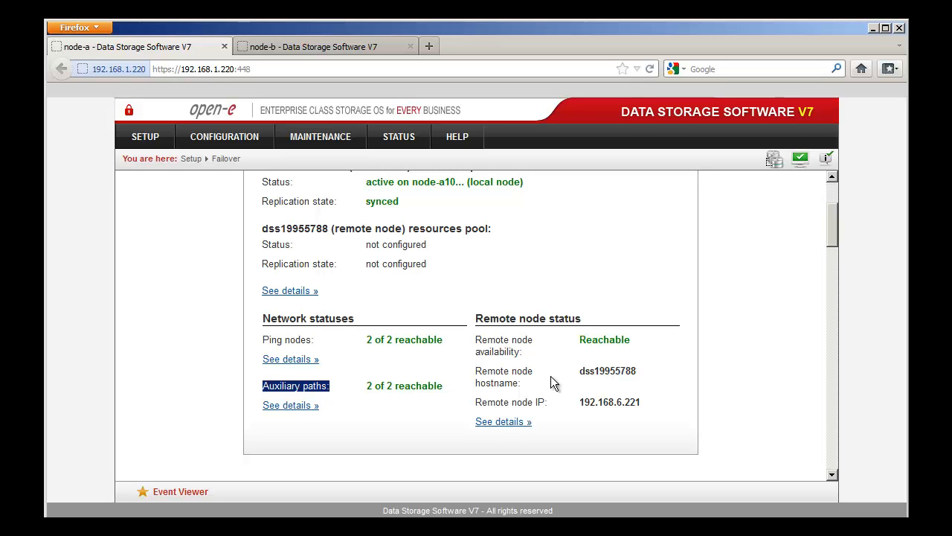
Review the auxiliary paths and compare their interface addresses on the local and remote nodes.
scroll(554, 381, down, 5)
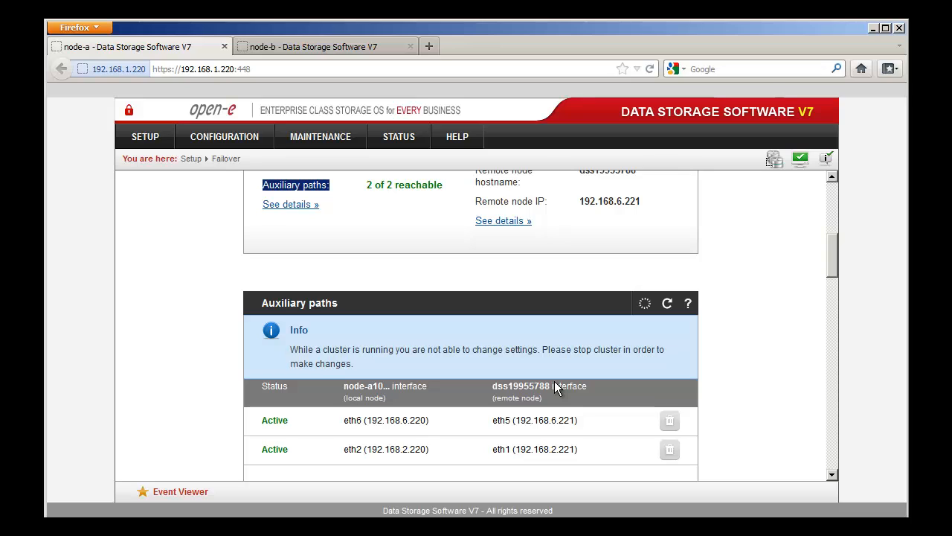
scroll(554, 388, down, 1)
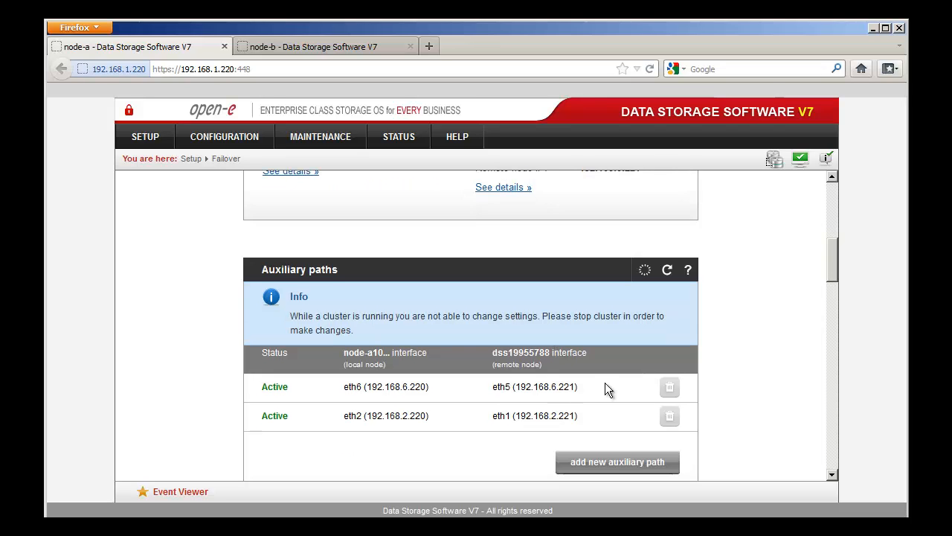
drag(432, 388, 403, 390)
drag(554, 417, 576, 414)
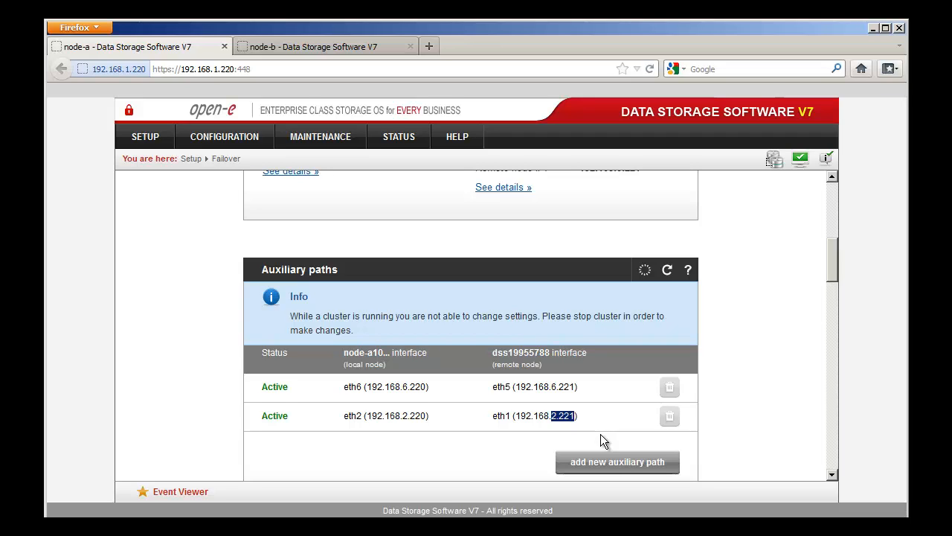
Check the ping nodes' status on both nodes and the selected failover trigger policy.
scroll(600, 434, down, 3)
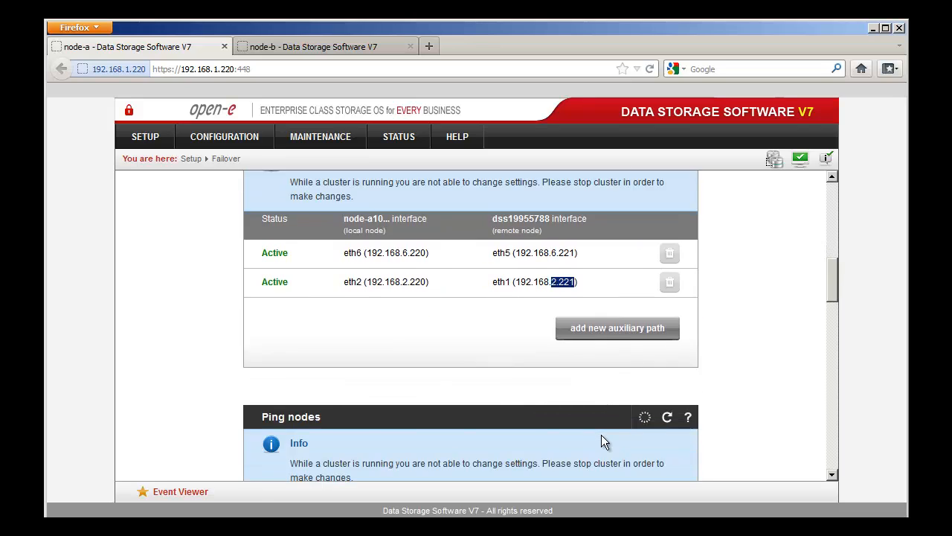
scroll(602, 441, down, 4)
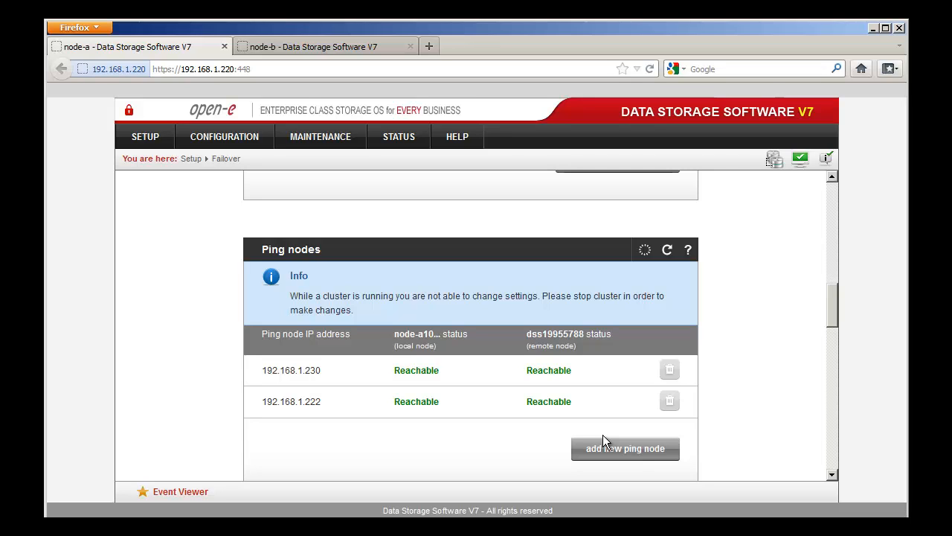
mouse_move(580, 404)
mouse_down()
mouse_move(550, 407)
mouse_move(595, 404)
mouse_up()
scroll(595, 404, down, 1)
scroll(595, 405, down, 7)
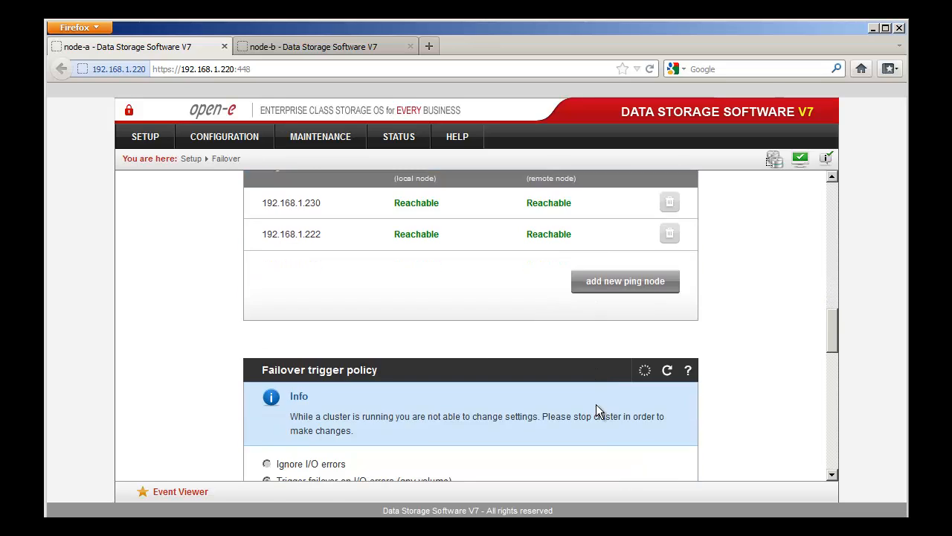
scroll(596, 411, down, 1)
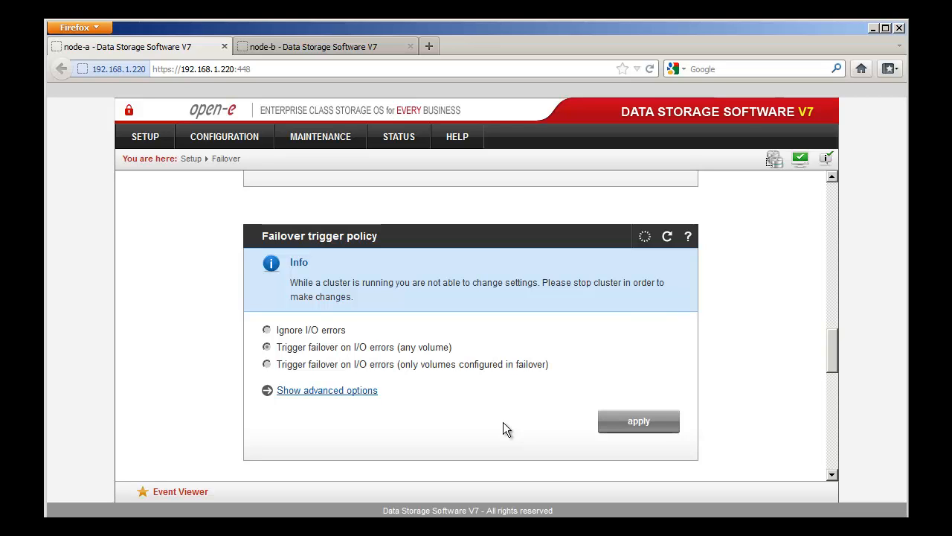
Review the local node's iSCSI resources and virtual IP addresses in the Resources pool manager.
scroll(503, 421, down, 4)
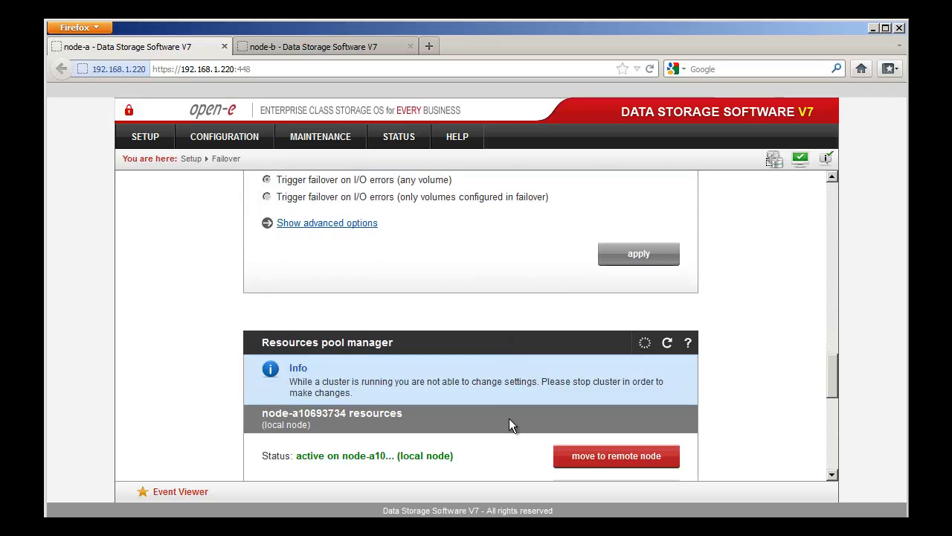
scroll(514, 420, down, 3)
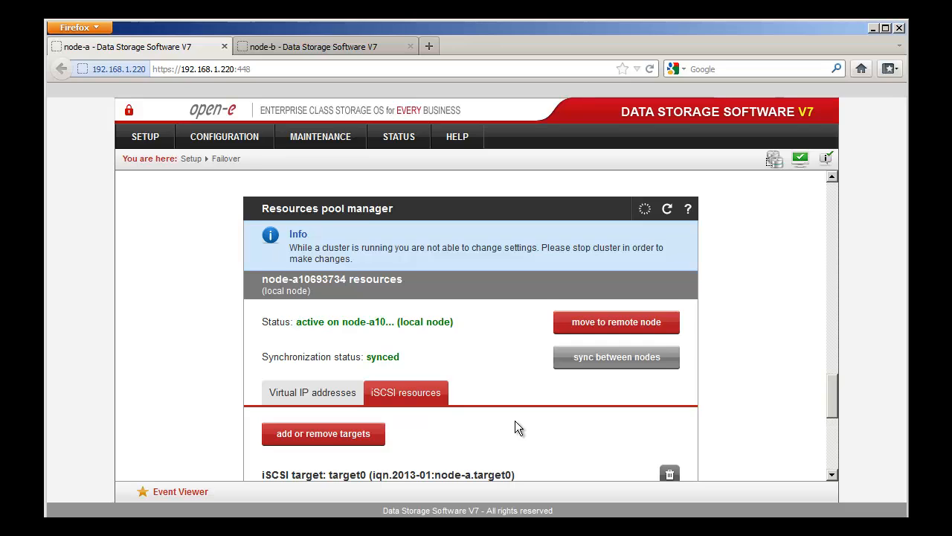
scroll(515, 422, down, 1)
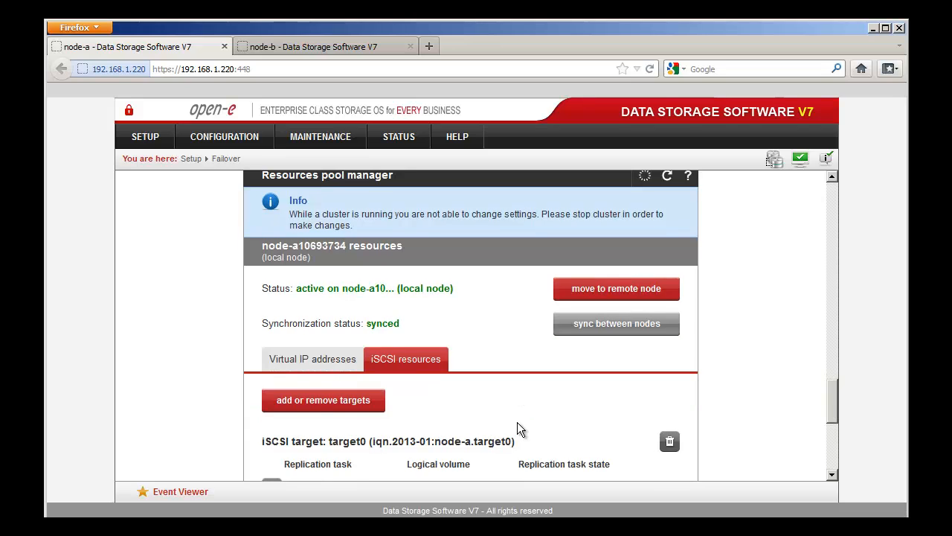
scroll(517, 422, down, 3)
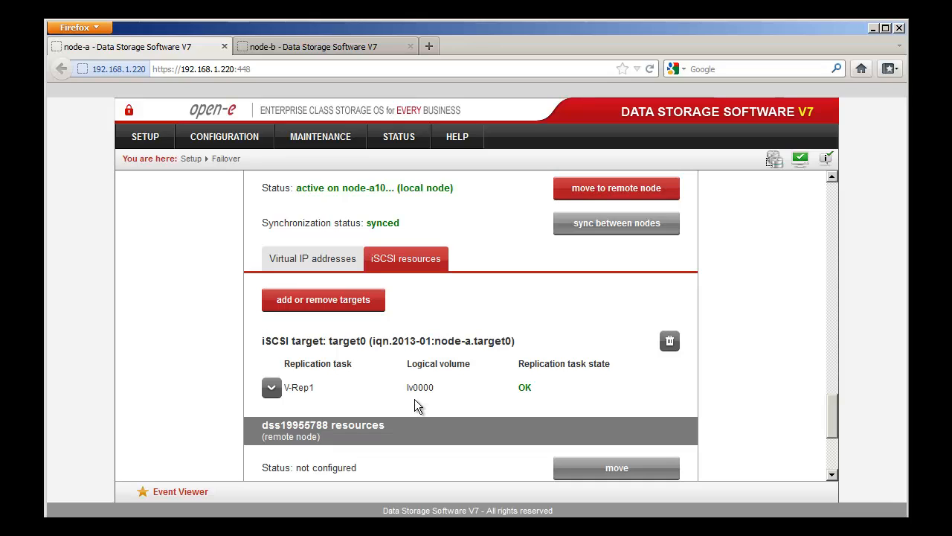
click(344, 262)
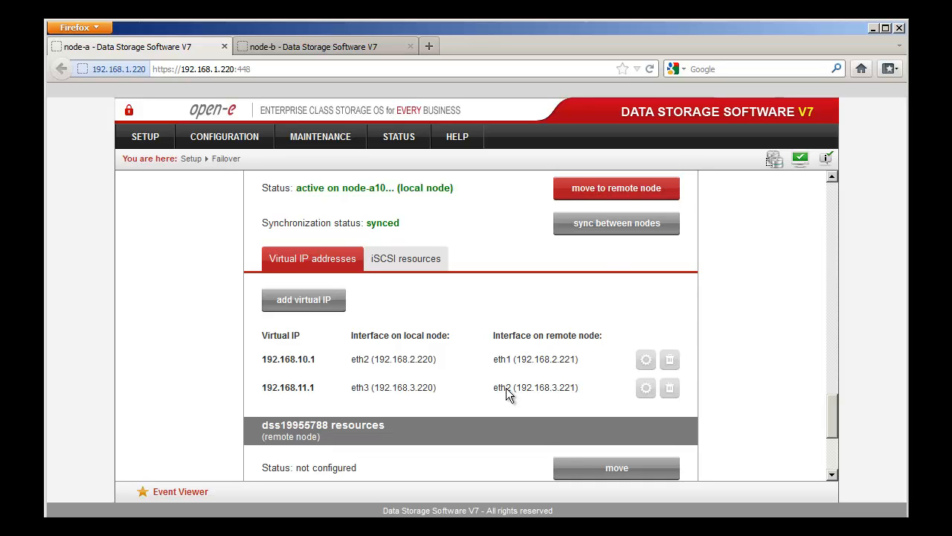
scroll(506, 395, up, 1)
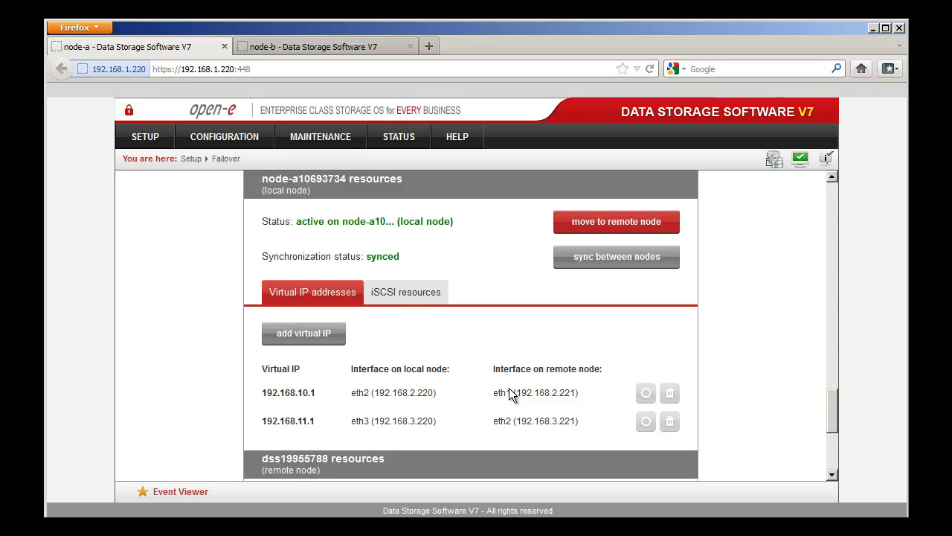
Open the settings of target0 in the iSCSI target manager.
click(247, 140)
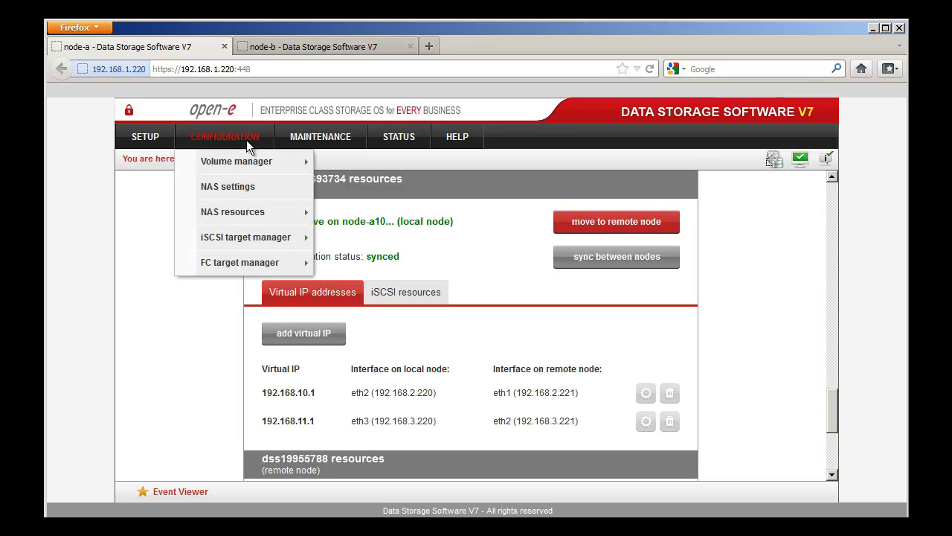
mouse_move(296, 242)
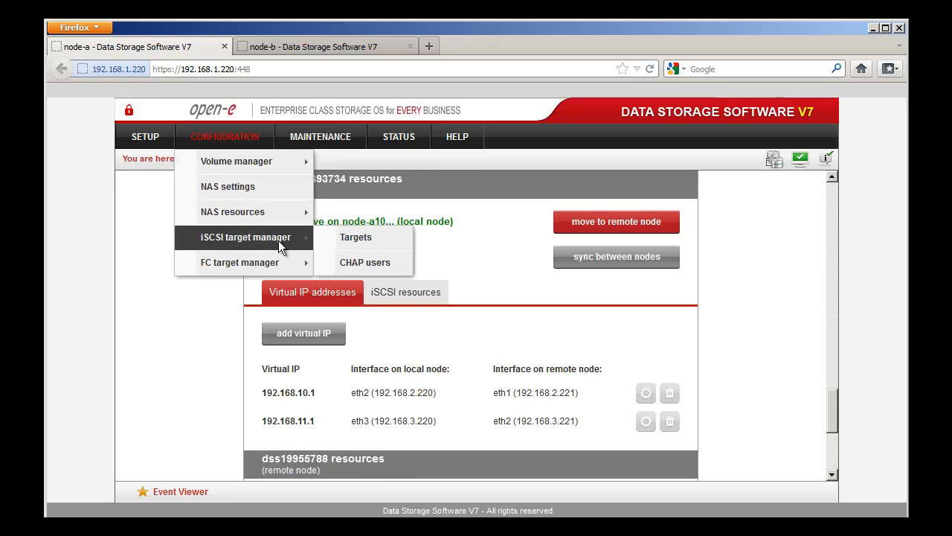
click(374, 241)
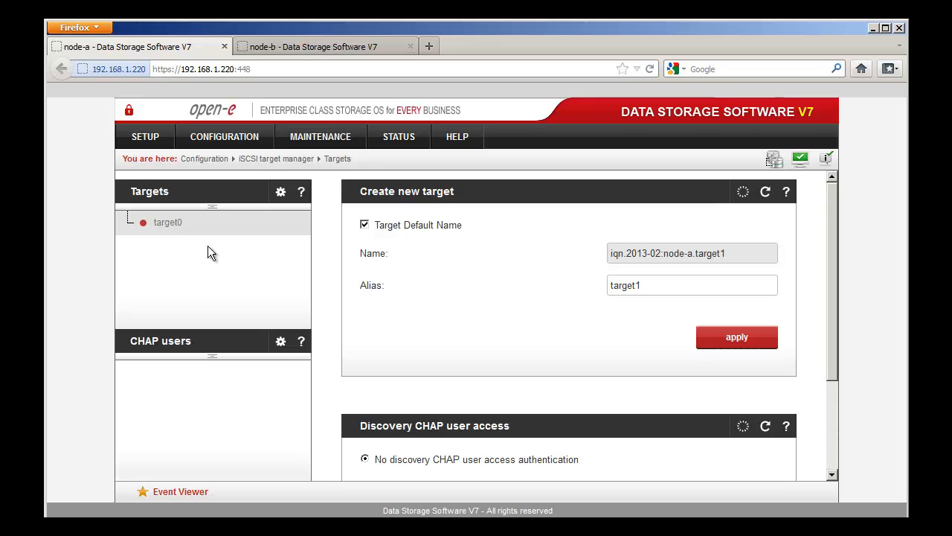
click(173, 224)
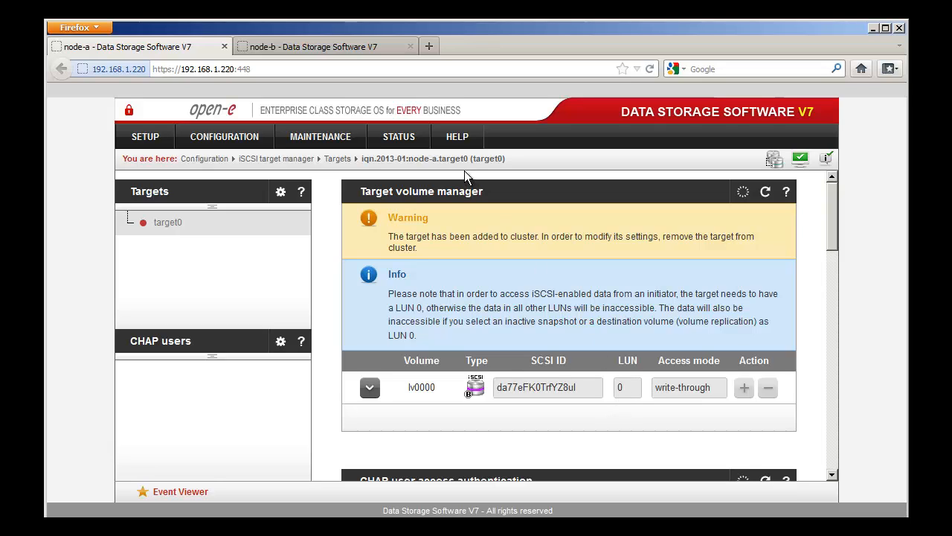
Copy target0's full iSCSI name, iqn.2013-01:node-a.target0, from the page's breadcrumb path.
drag(469, 160, 364, 161)
right_click(364, 160)
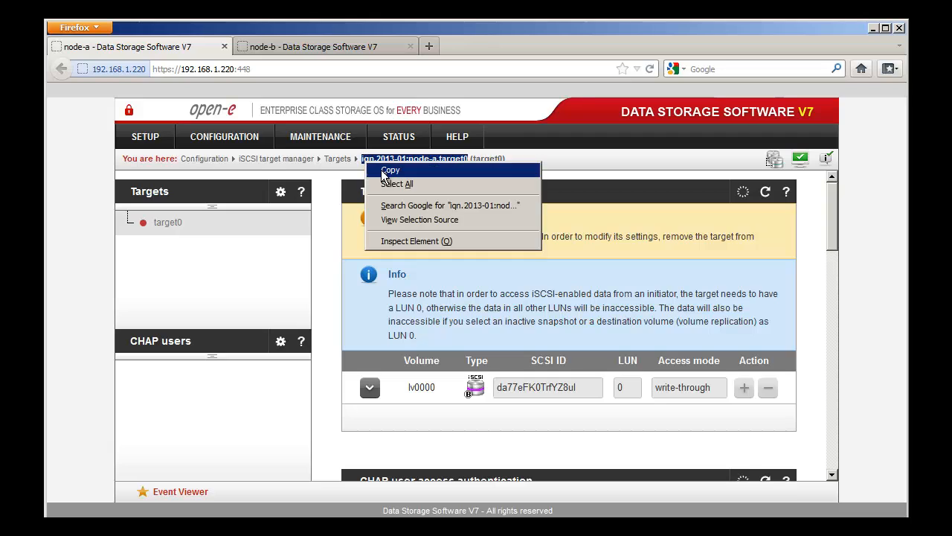
click(384, 171)
click(513, 301)
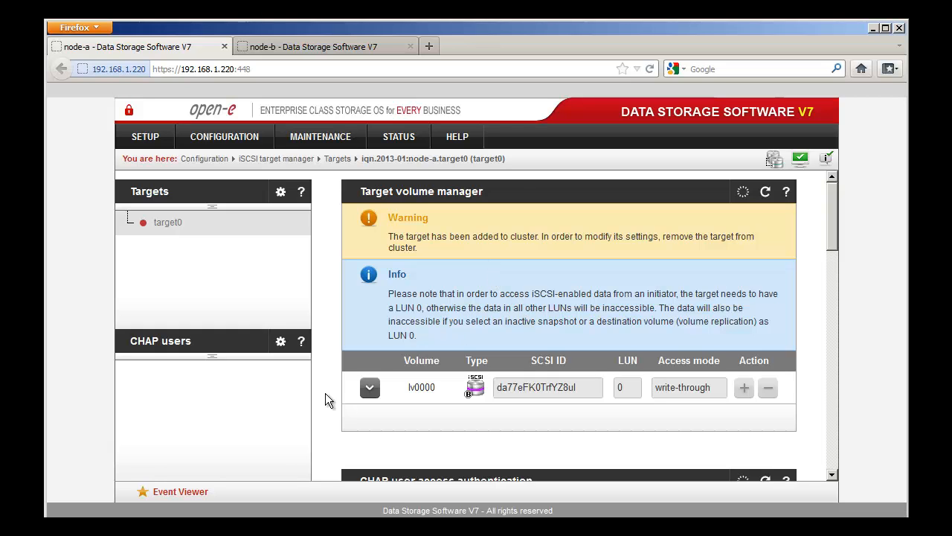
Switch to the vSphere Client and shut down the Ubuntu virtual machine from within its guest desktop.
click(237, 510)
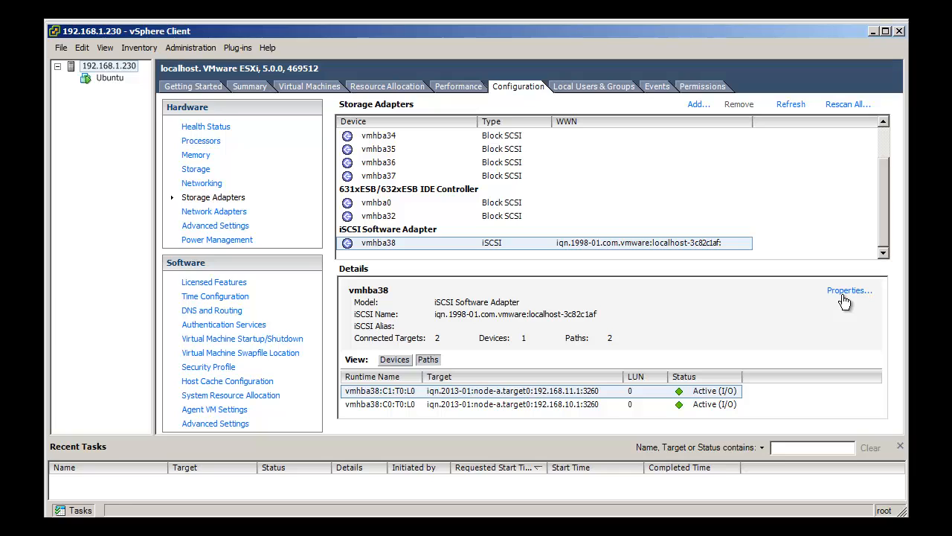
click(110, 78)
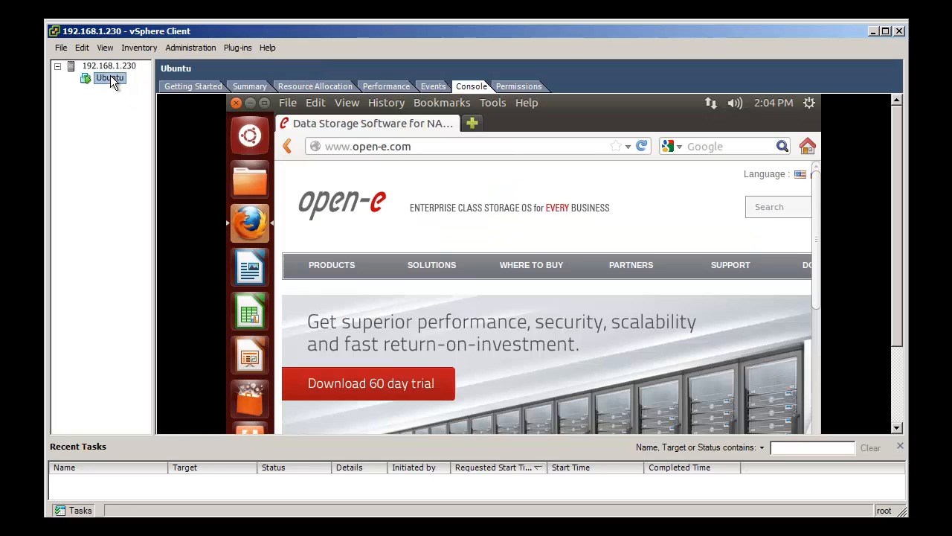
right_click(111, 80)
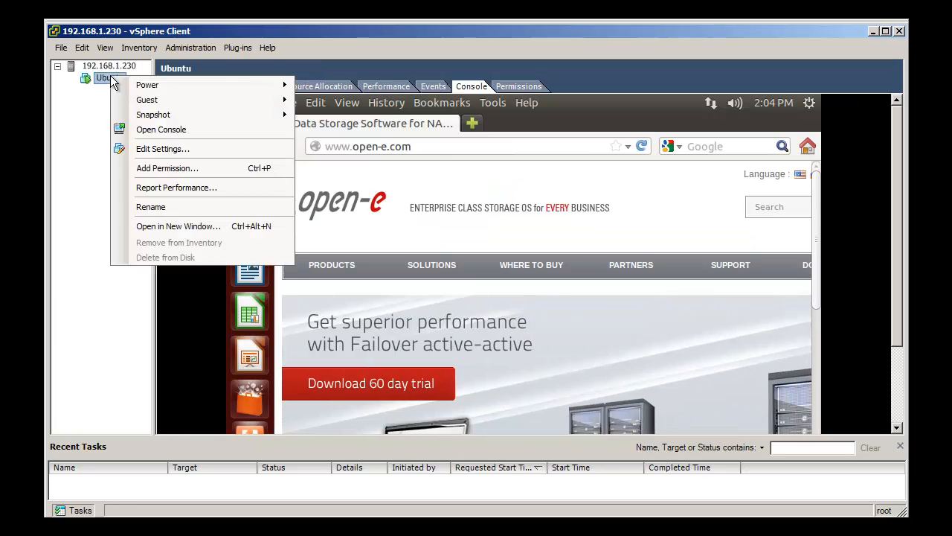
mouse_move(165, 85)
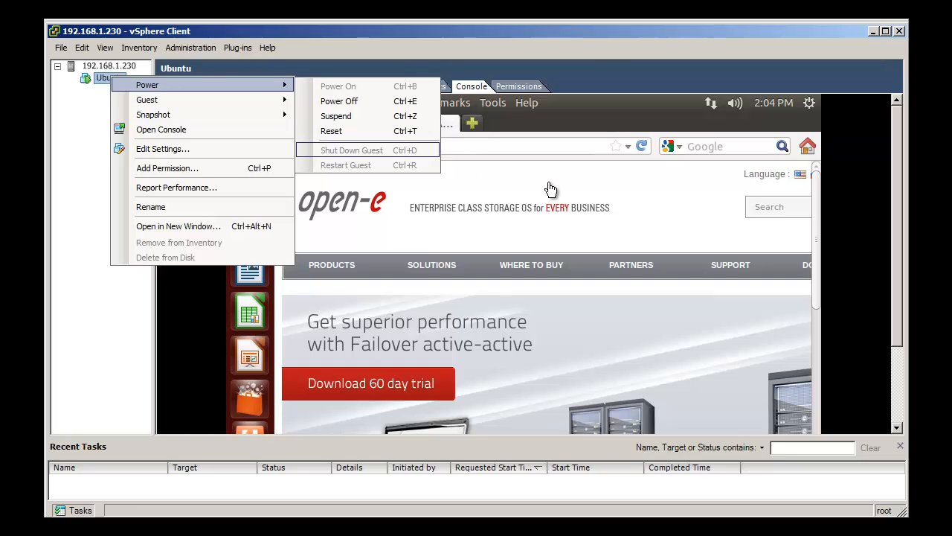
click(810, 104)
click(683, 302)
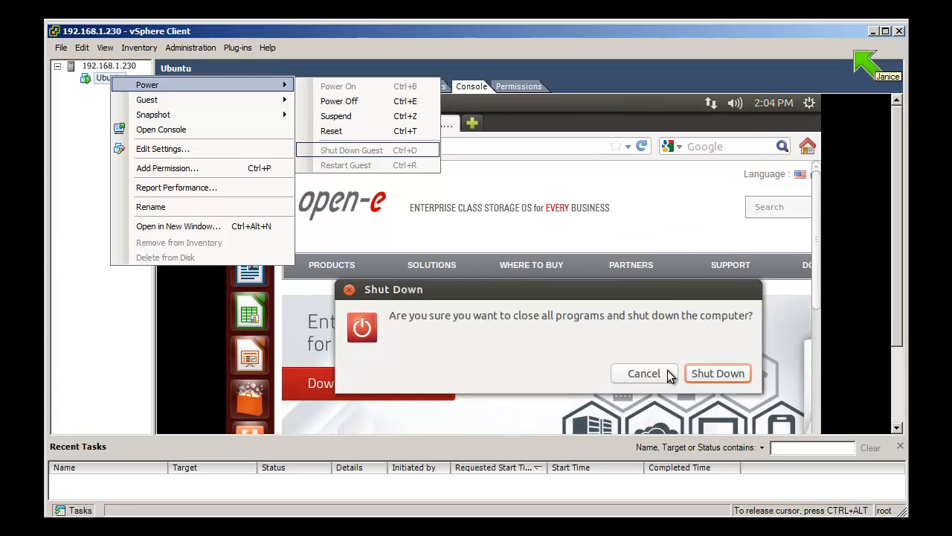
click(707, 375)
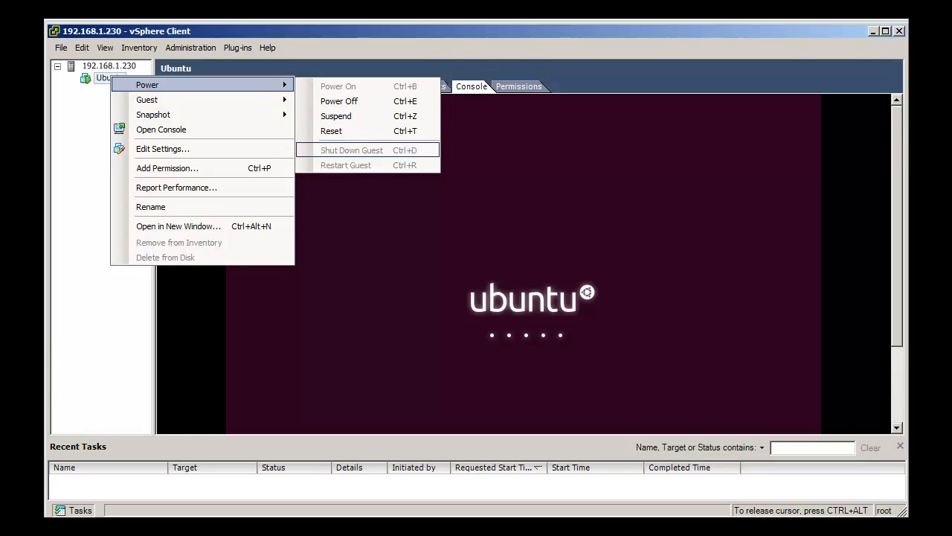
mouse_move(247, 100)
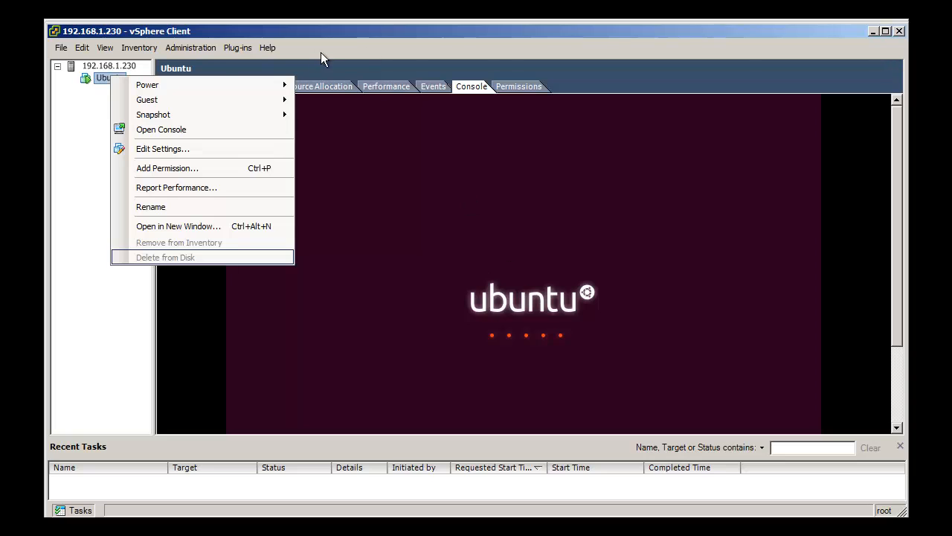
Remove the static discovery targets 192.168.11.1:3260 and 192.168.10.1:3260 from the ESXi host's iSCSI software adapter vmhba38.
click(96, 71)
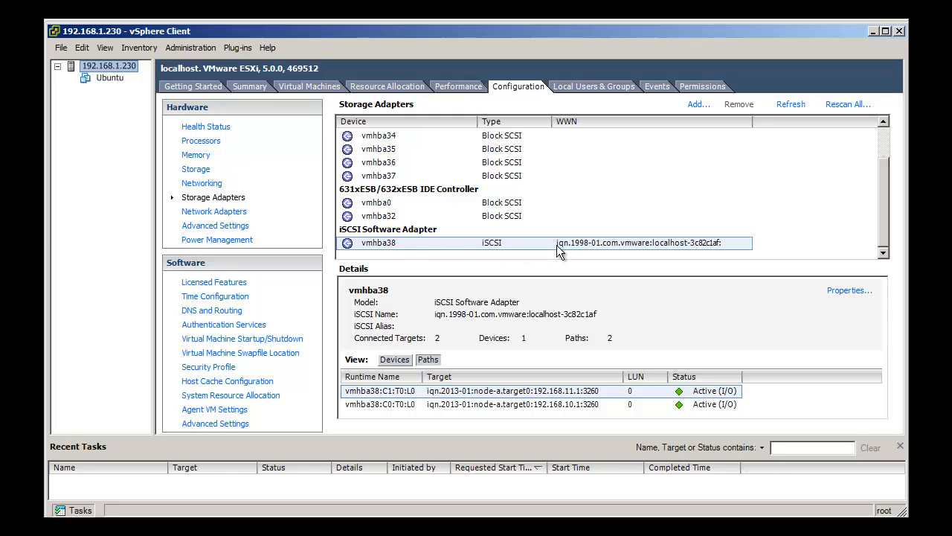
click(841, 292)
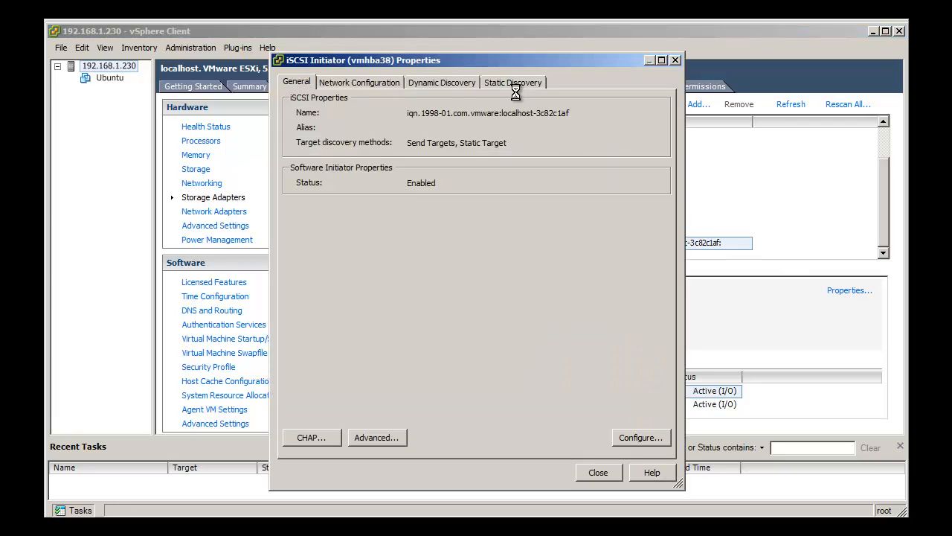
click(489, 83)
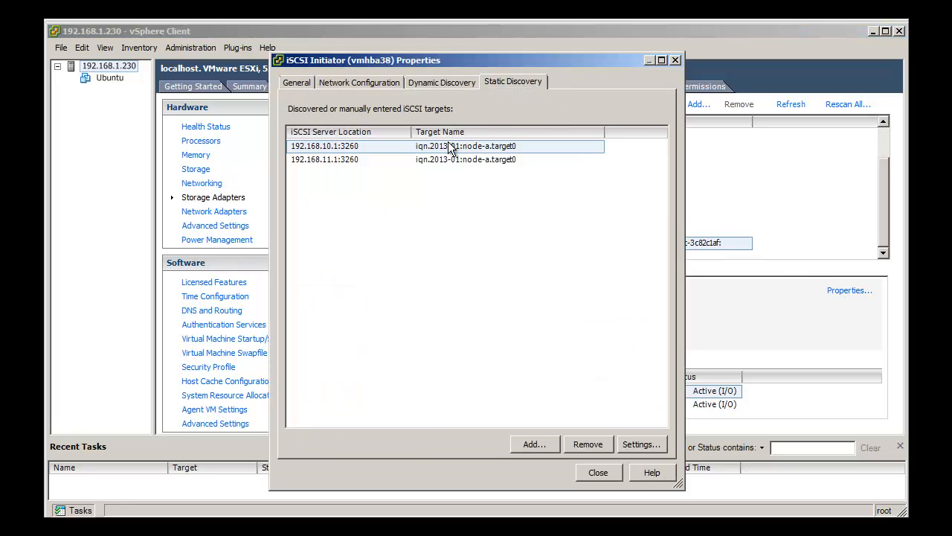
click(430, 160)
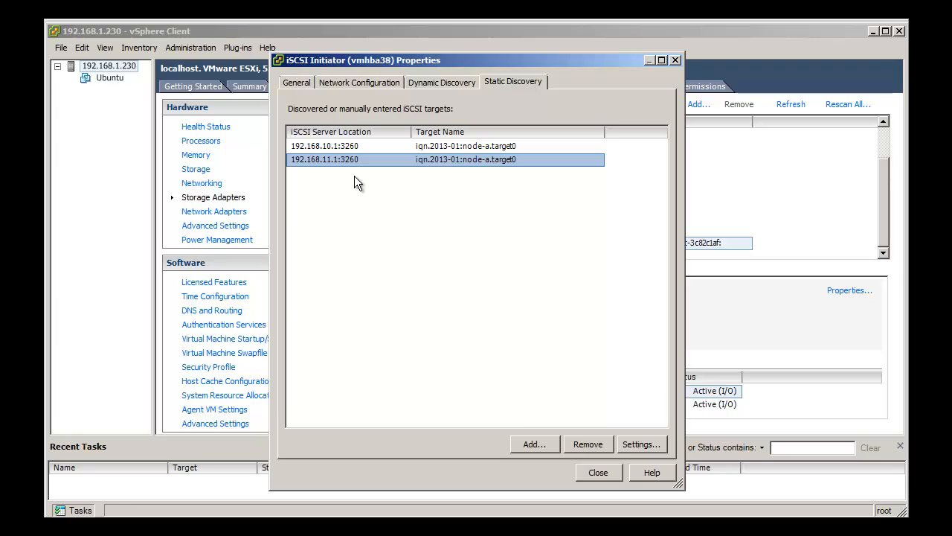
click(586, 442)
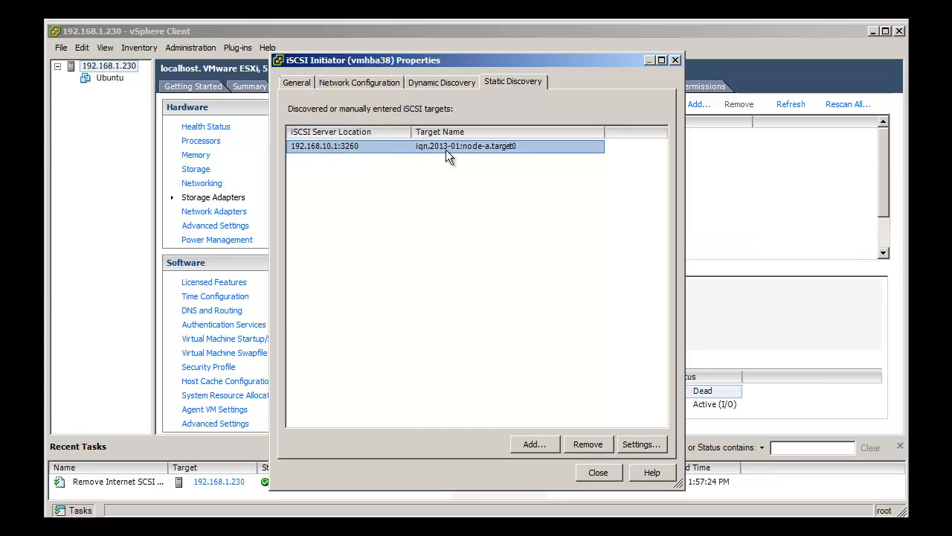
click(595, 442)
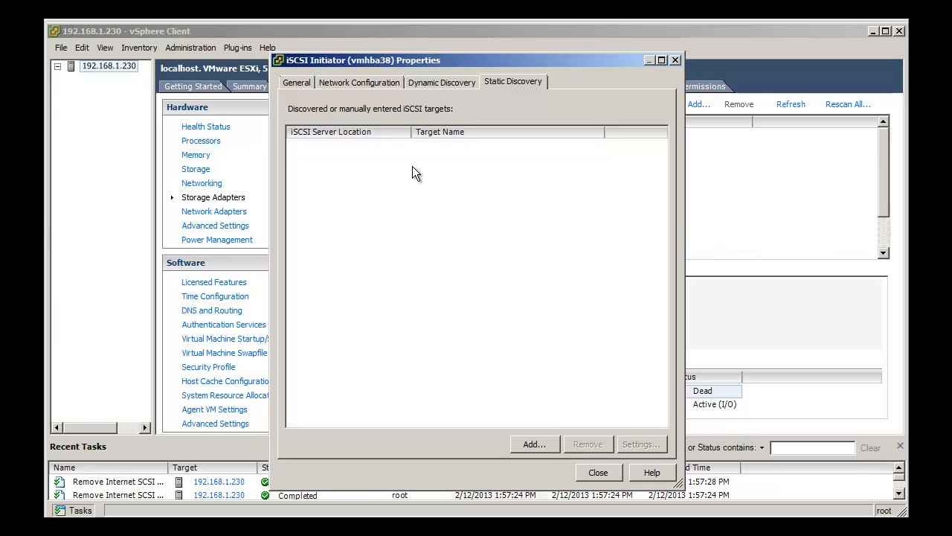
Remove the vmk1 and vmk3 VMkernel port bindings from the vmhba38 initiator and rescan the adapter on closing its properties.
click(398, 83)
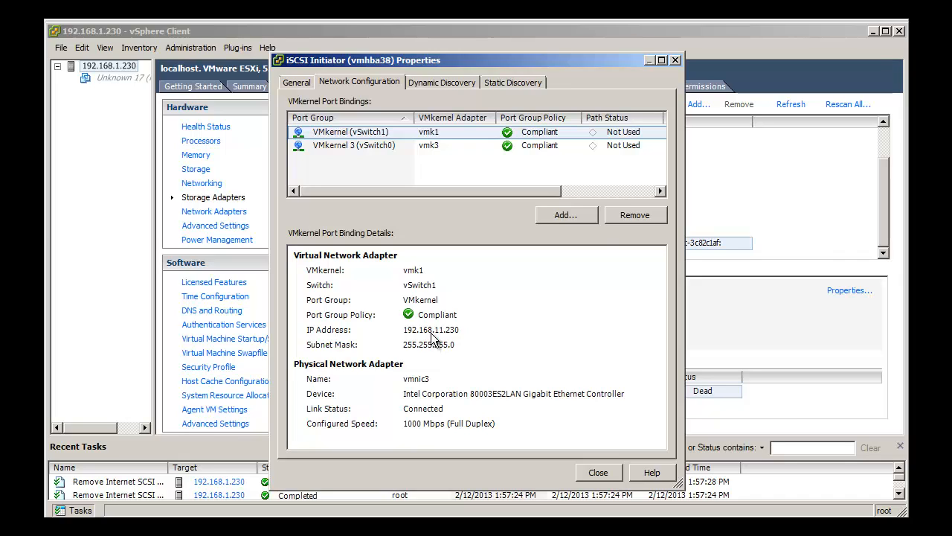
click(628, 216)
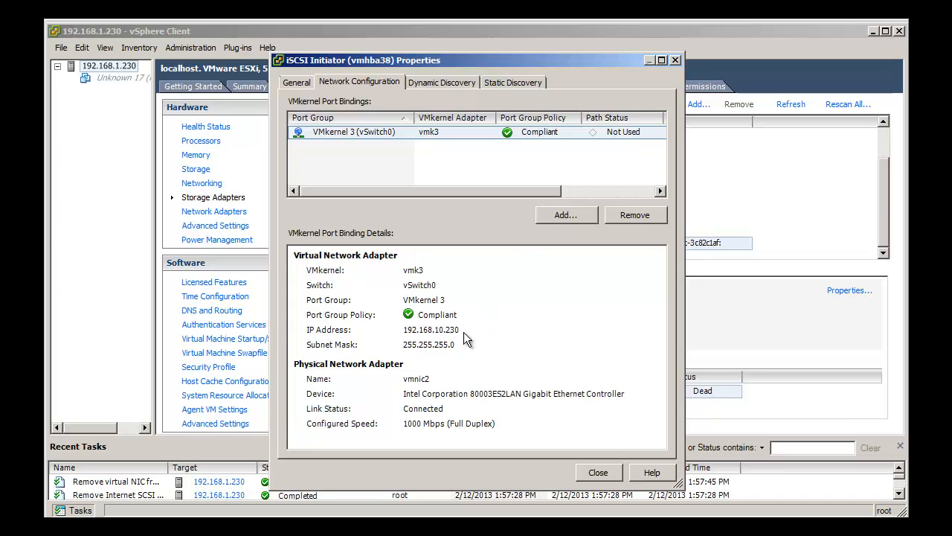
click(624, 214)
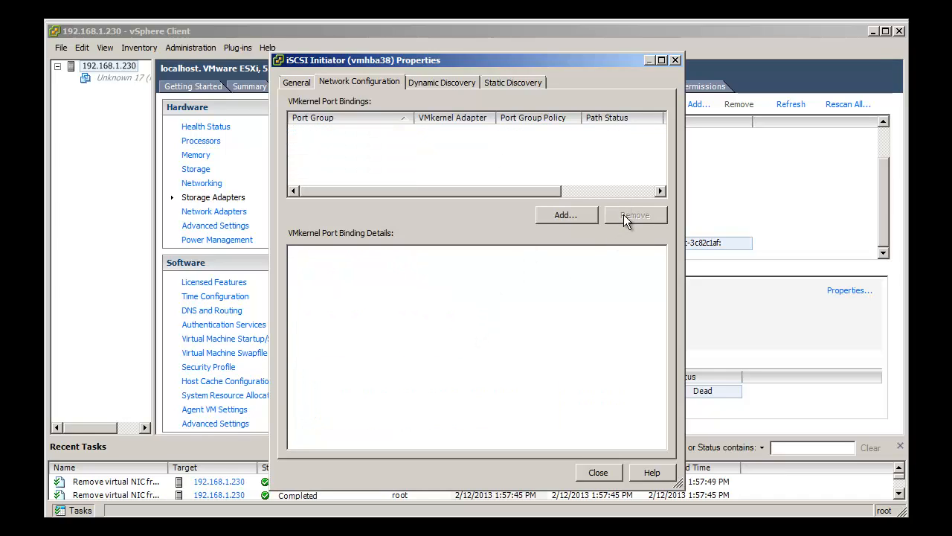
click(598, 474)
click(566, 323)
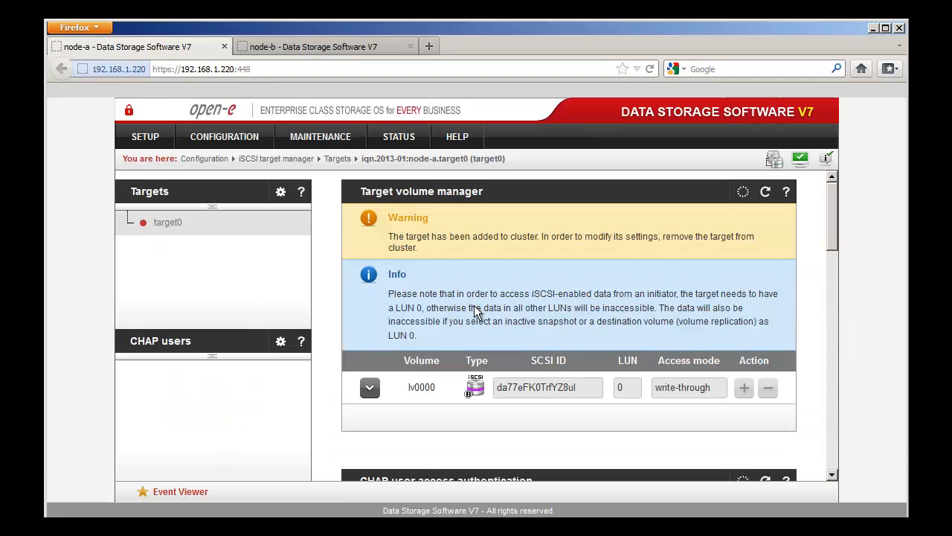
Switch to Firefox, stop the failover cluster in node-a's Failover Manager, and refresh the cluster status on node-b.
click(145, 136)
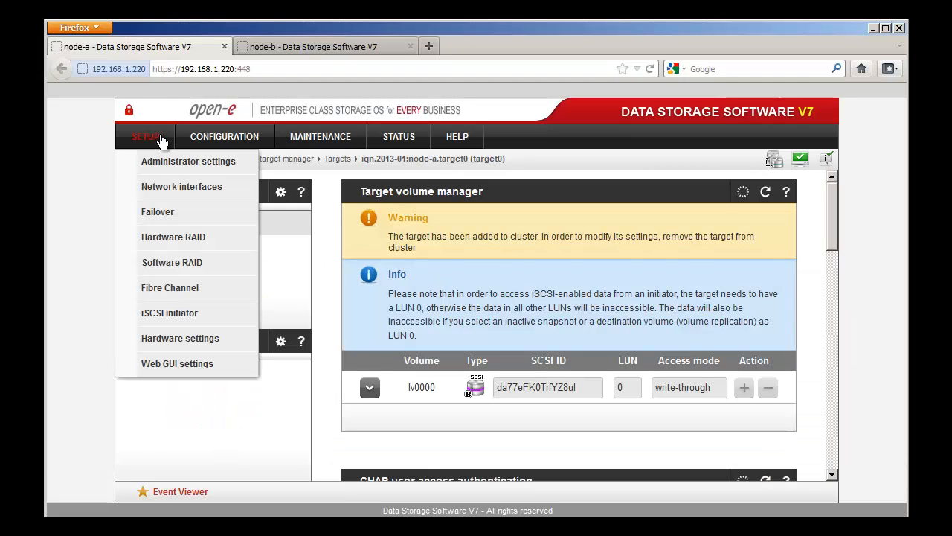
click(181, 214)
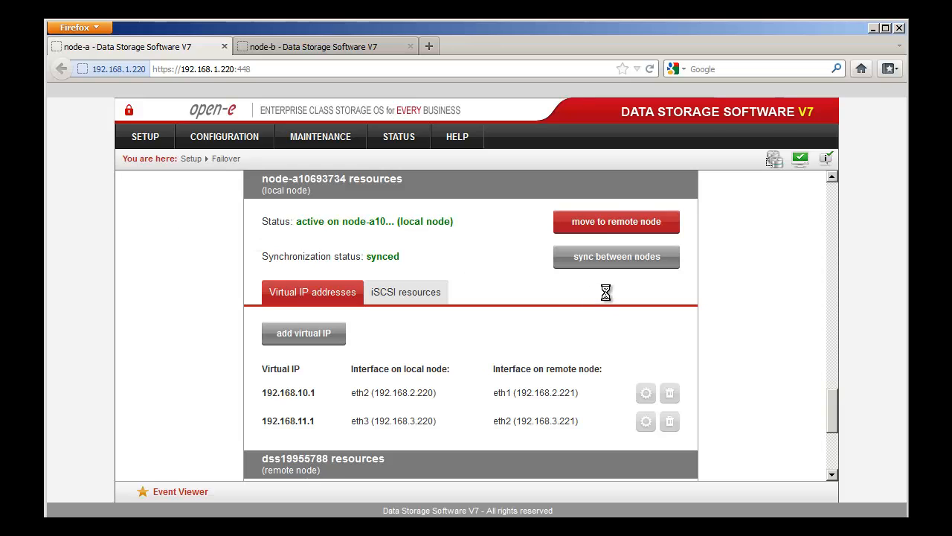
scroll(599, 296, up, 10)
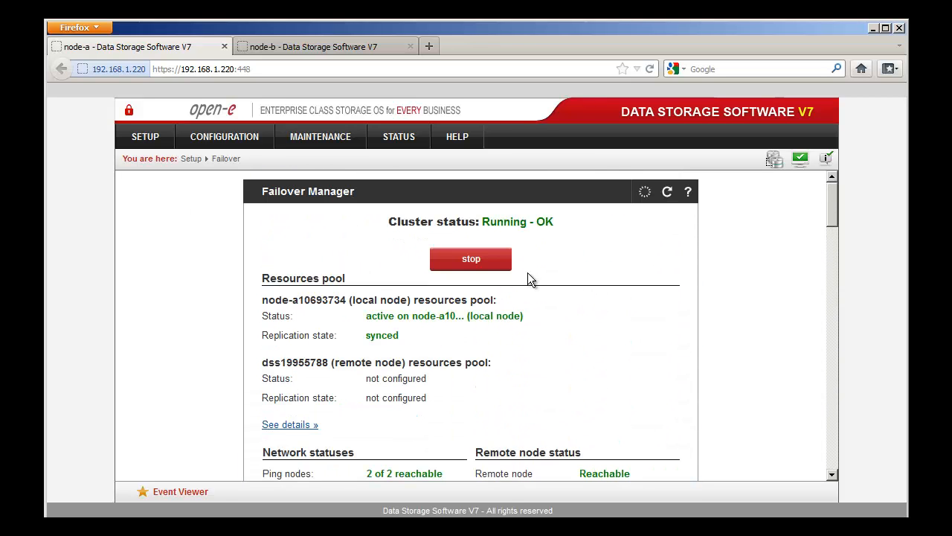
click(484, 263)
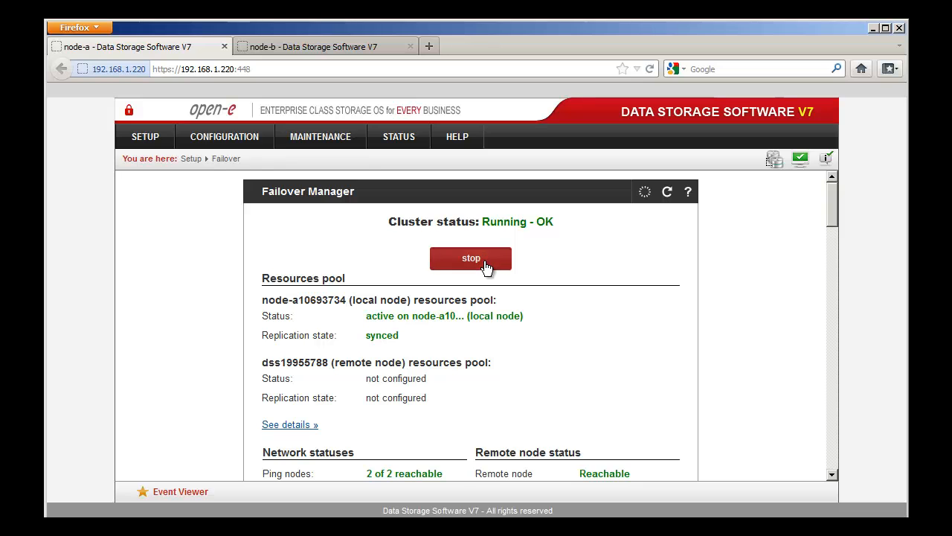
click(521, 286)
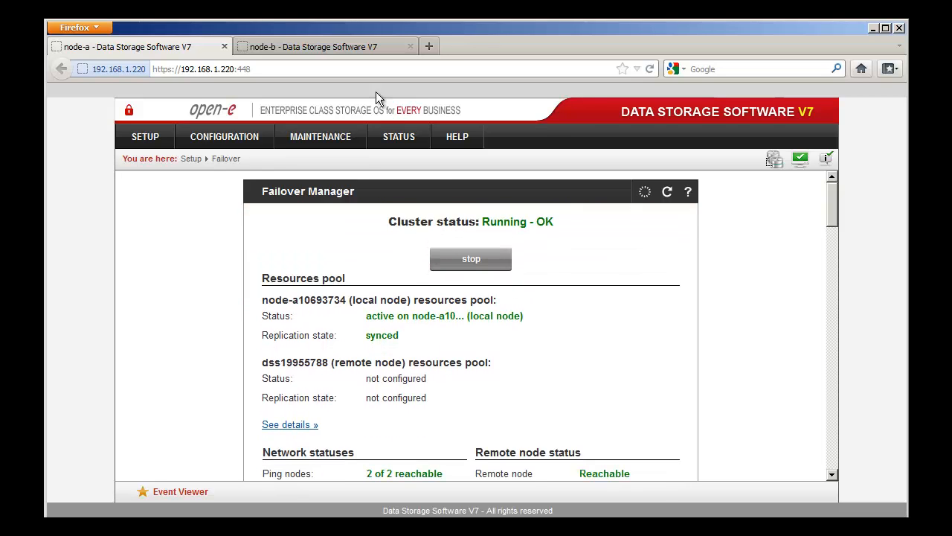
click(335, 46)
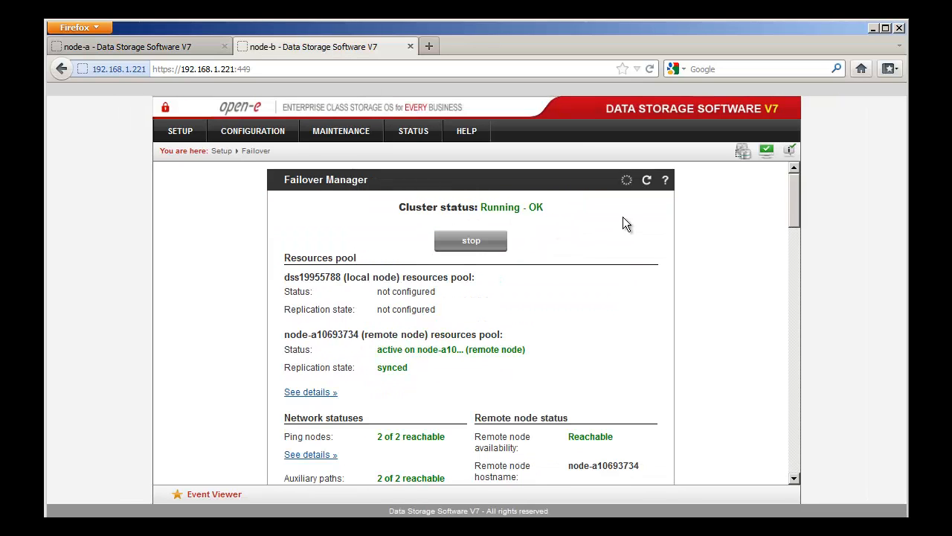
click(646, 181)
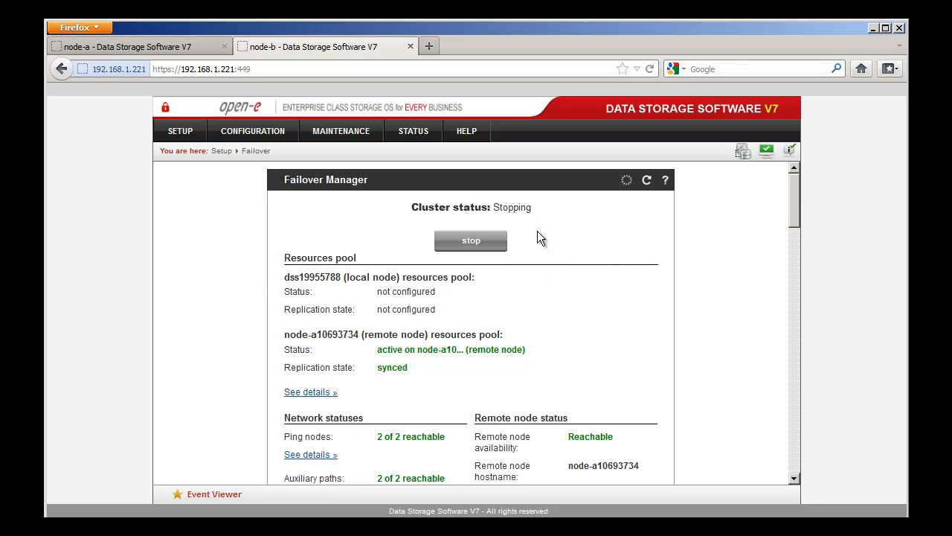
Switch to the vSphere Client and open the properties of the iSCSI software adapter vmhba38.
click(155, 526)
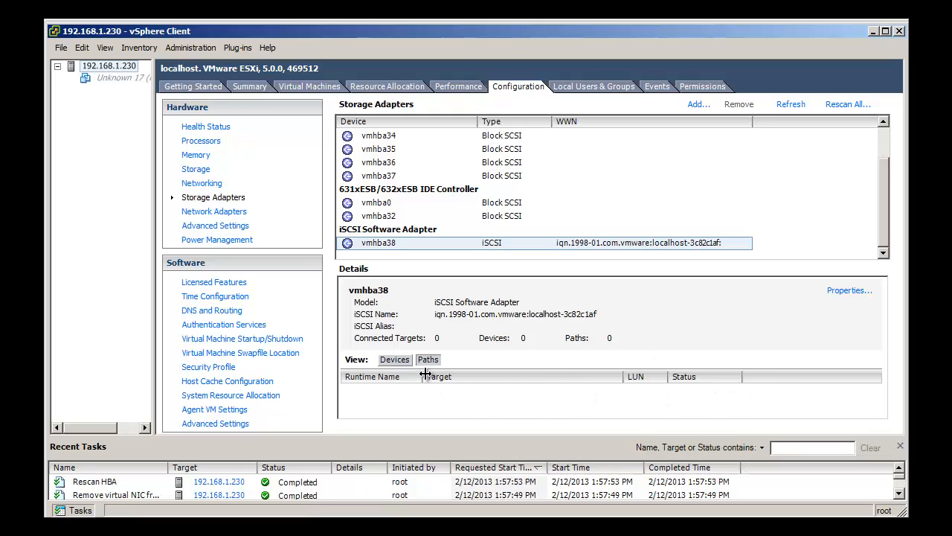
click(841, 292)
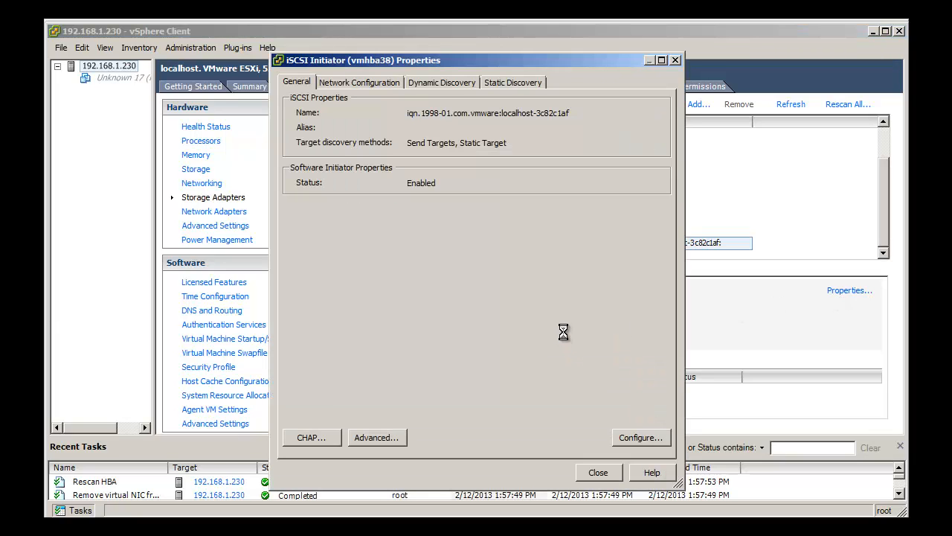
mouse_move(148, 527)
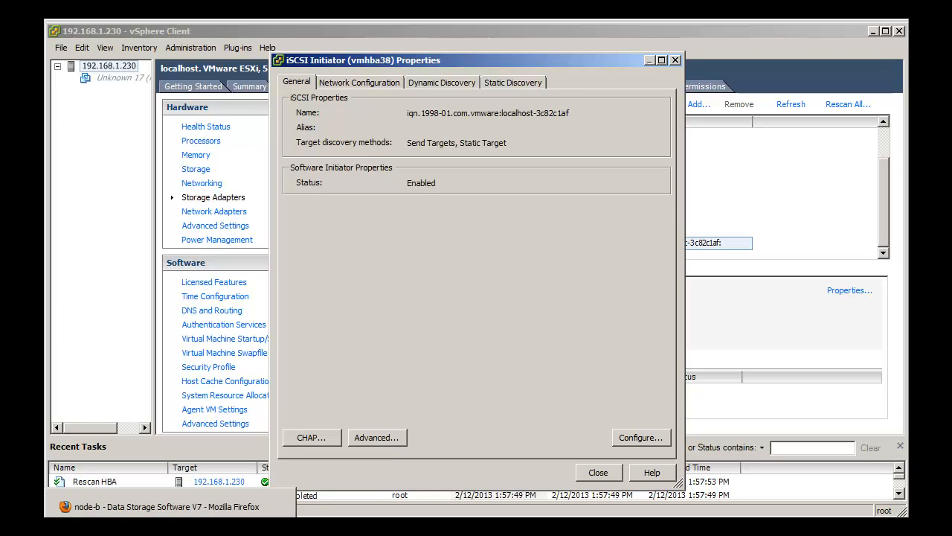
Switch back to Firefox and check node-b's cluster status, auxiliary paths and resources pool settings.
click(129, 512)
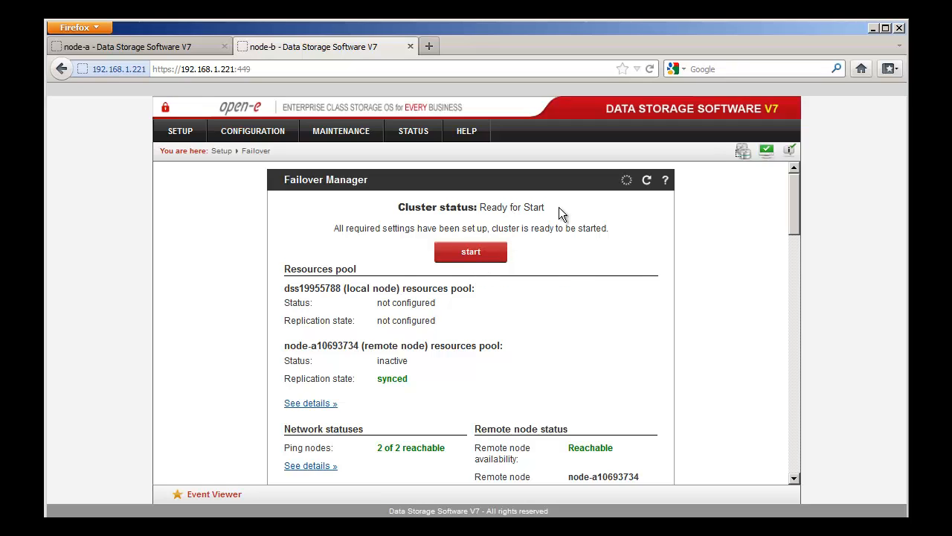
drag(562, 214, 482, 215)
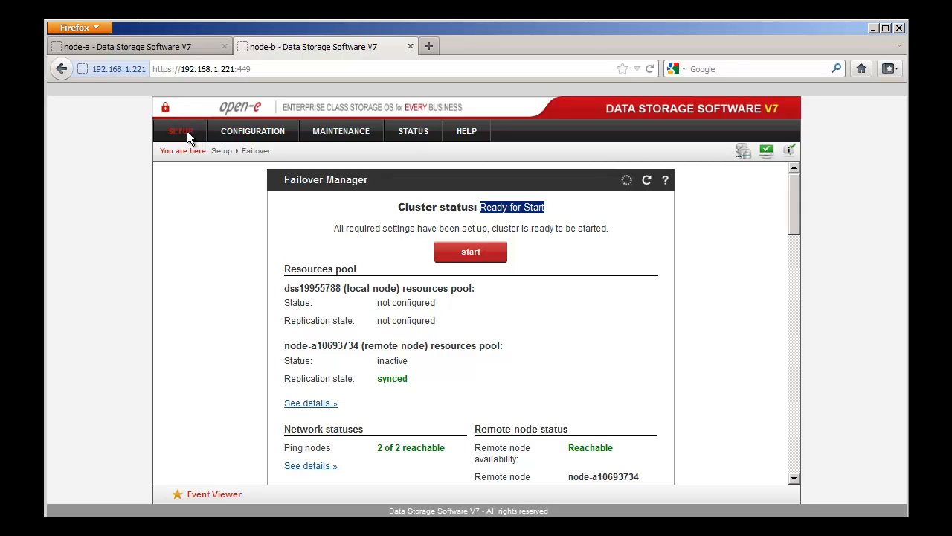
scroll(386, 362, down, 7)
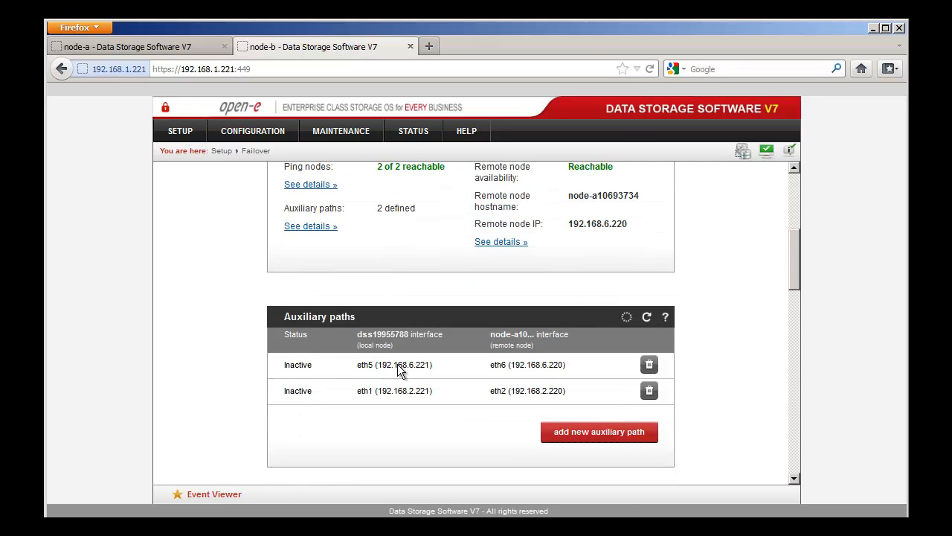
scroll(400, 364, down, 14)
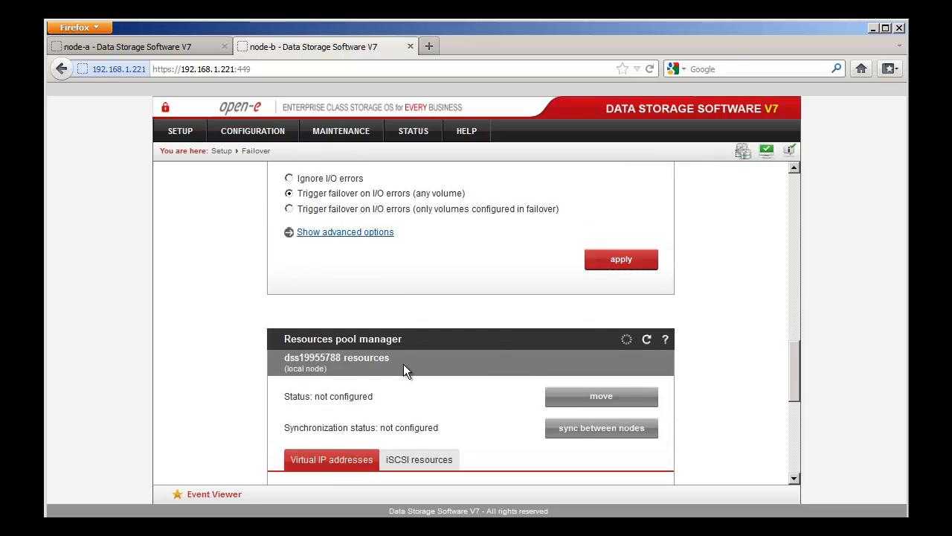
scroll(403, 371, down, 6)
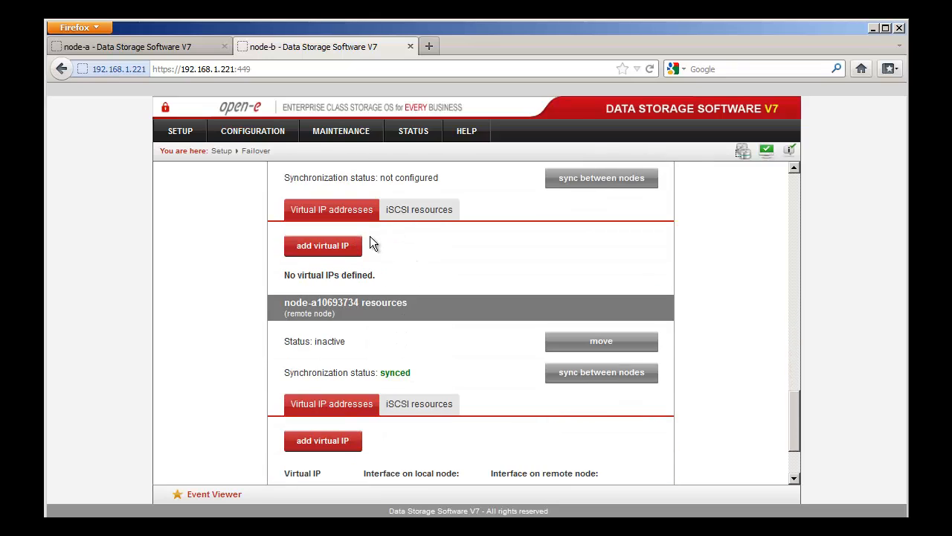
Open node-b's network interface settings and check the IP address configuration of eth2.
click(183, 132)
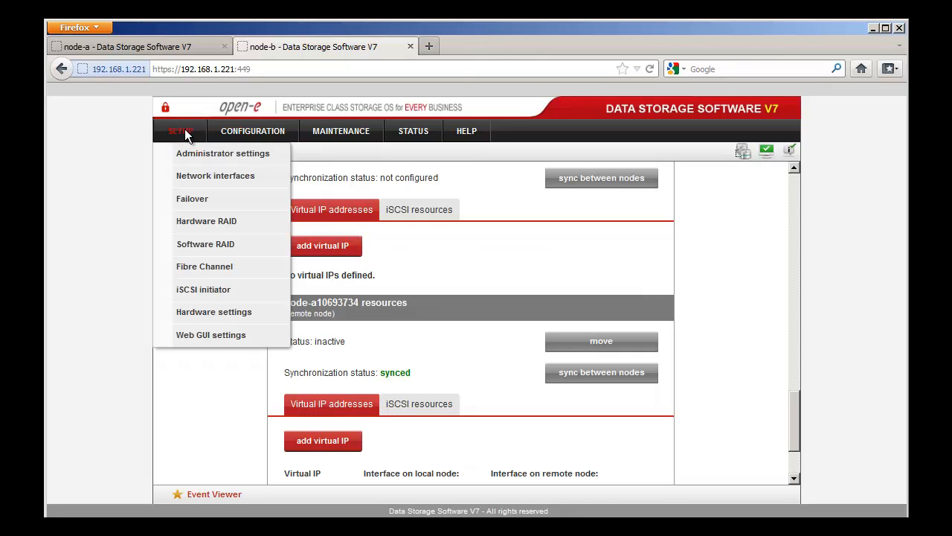
click(215, 175)
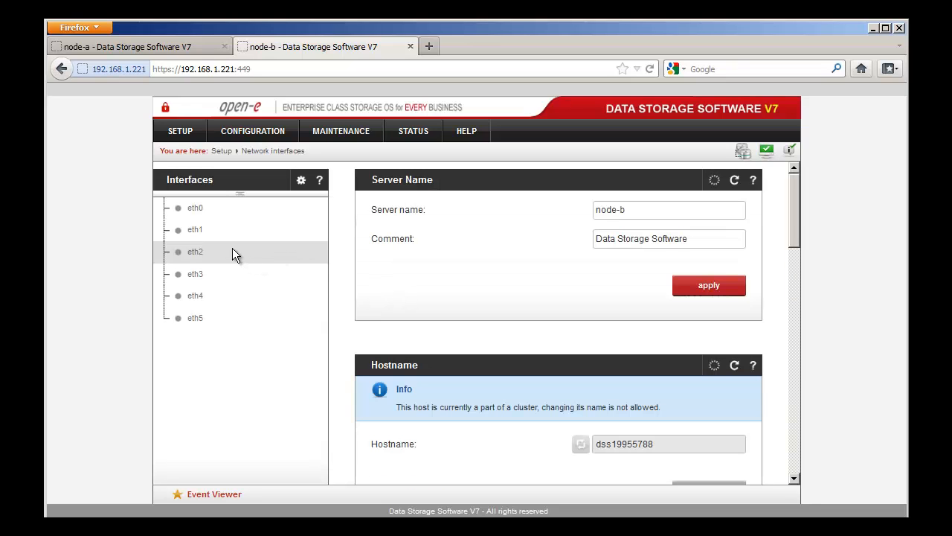
click(195, 253)
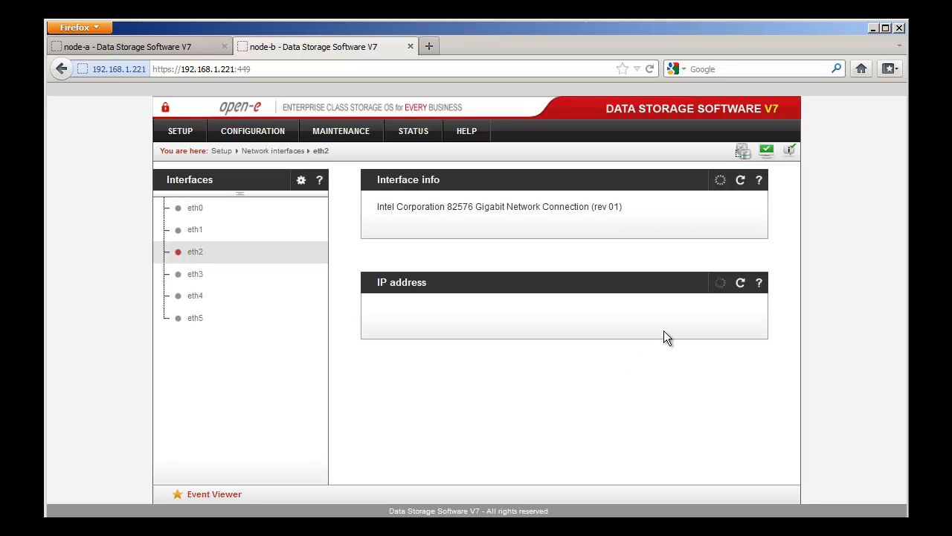
scroll(743, 343, down, 3)
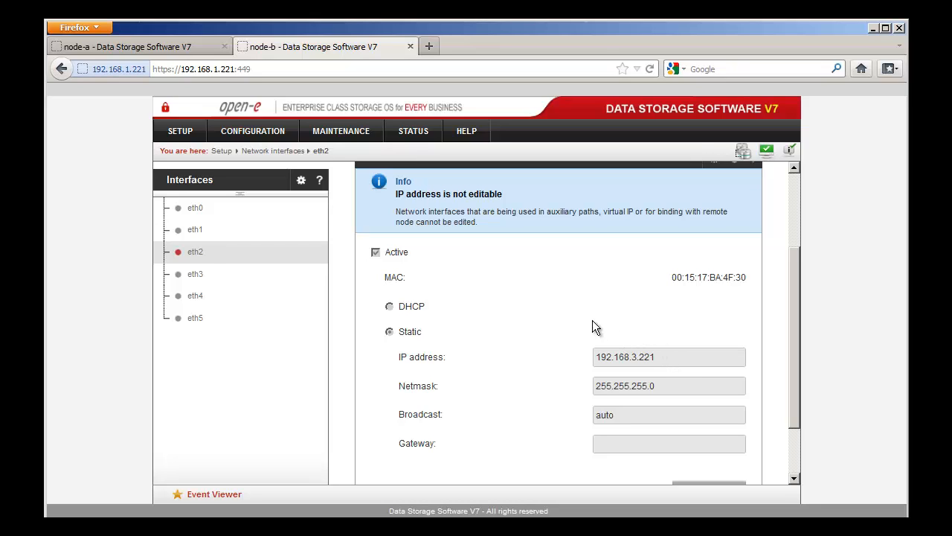
Check the volume replication mode and hosts binding on node-b, and check the same settings on node-a.
click(275, 139)
mouse_move(285, 158)
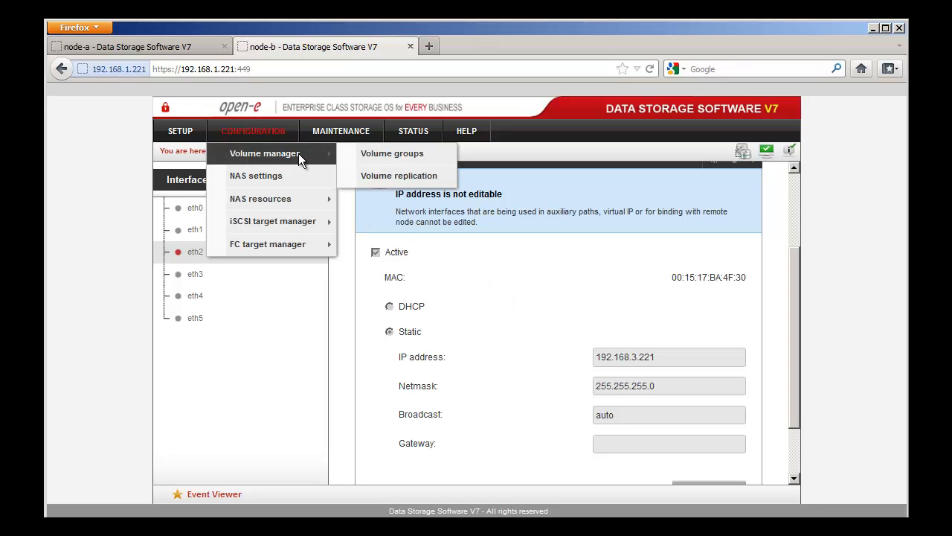
click(433, 178)
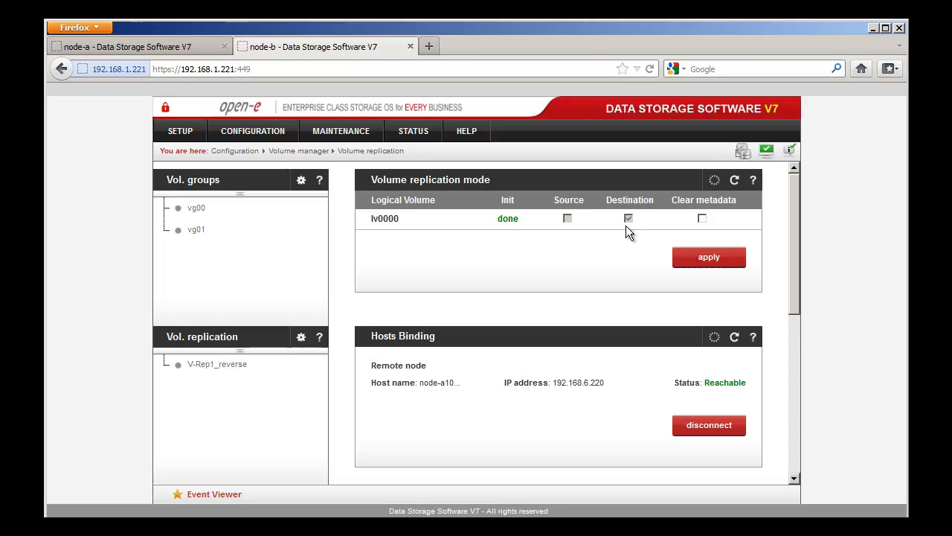
click(204, 49)
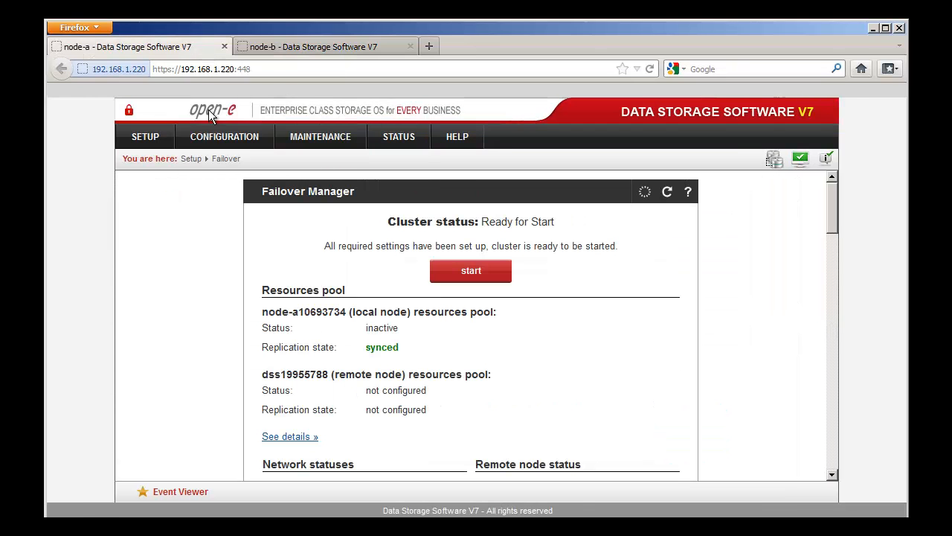
click(231, 136)
mouse_move(253, 160)
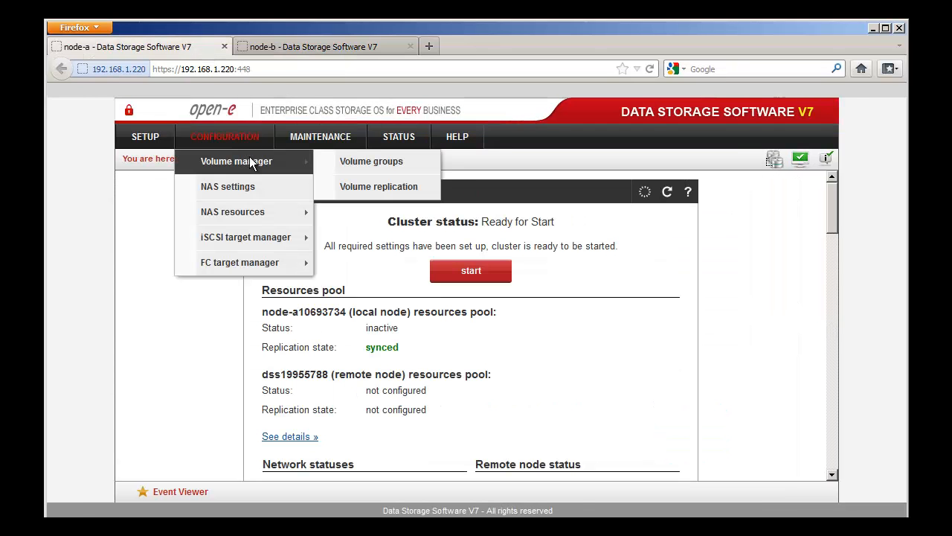
click(341, 186)
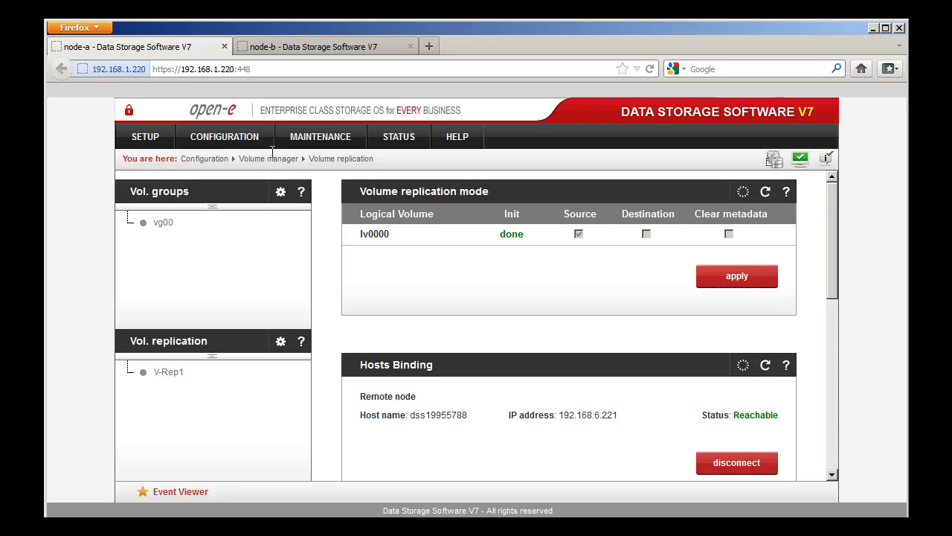
Open node-a's network interface settings and check the IP address configuration of eth2 and eth3.
click(155, 141)
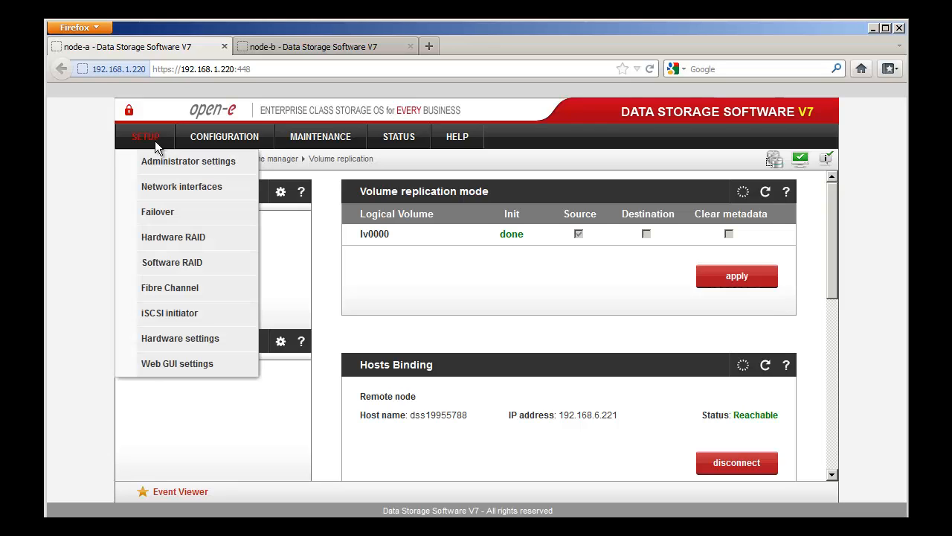
click(195, 190)
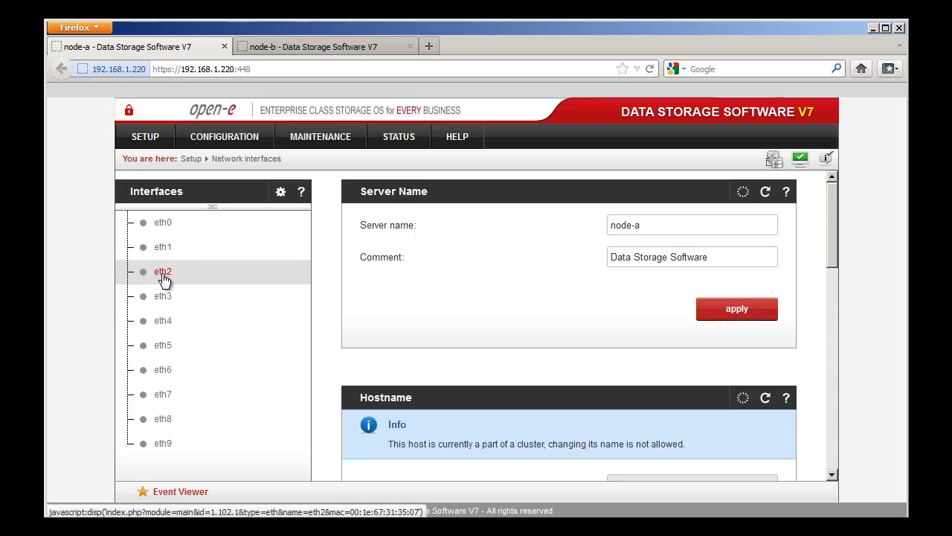
click(163, 274)
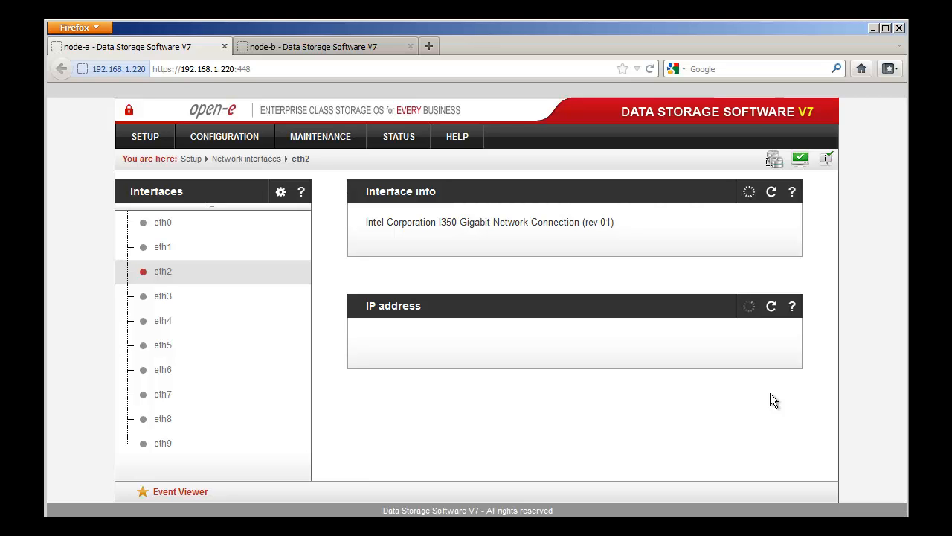
scroll(770, 393, down, 4)
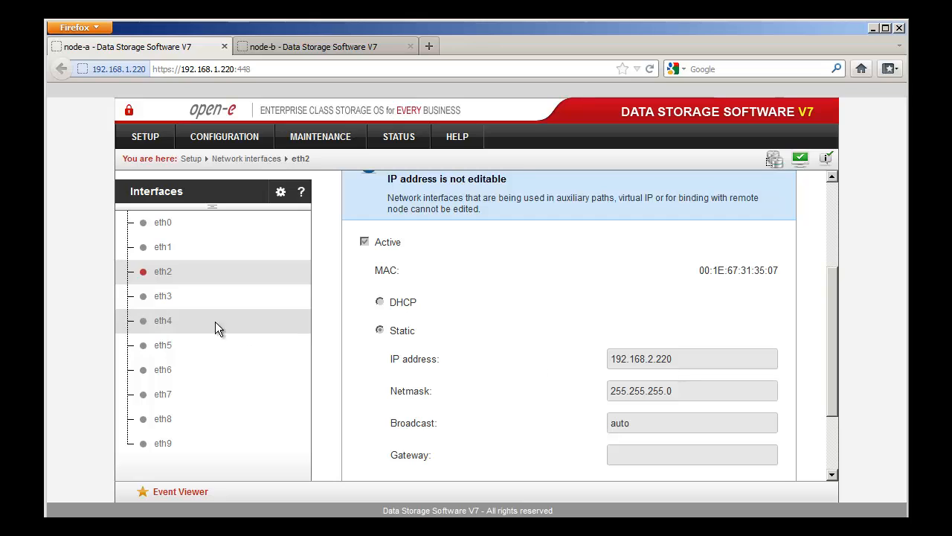
click(161, 299)
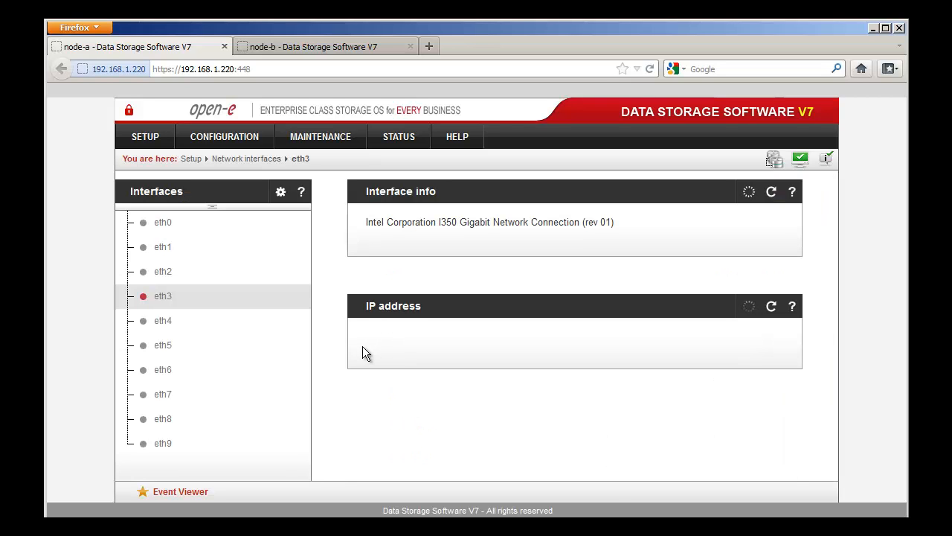
scroll(363, 346, down, 3)
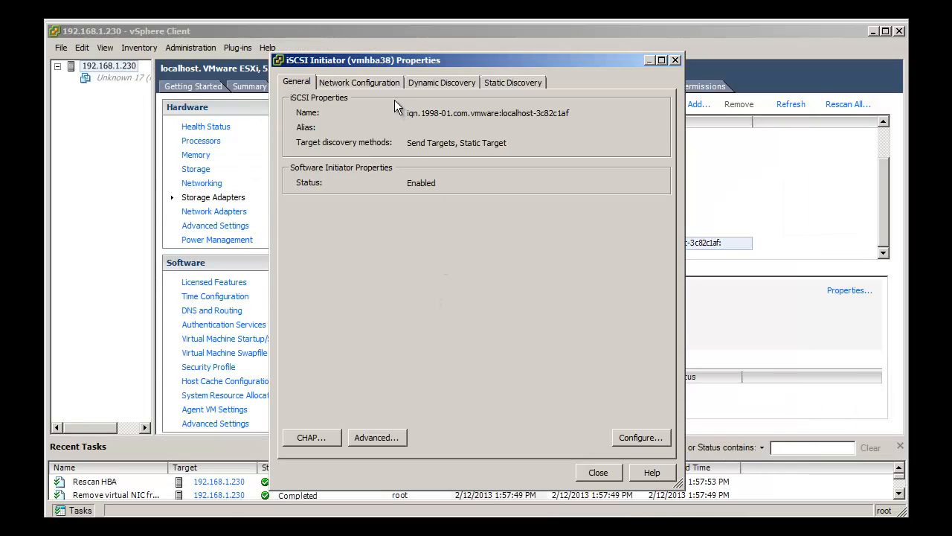
In the vSphere Client, add a static iSCSI target to vmhba38 with server 192.168.2.220 and target name iqn.2013-01:node-a.target0.
click(491, 85)
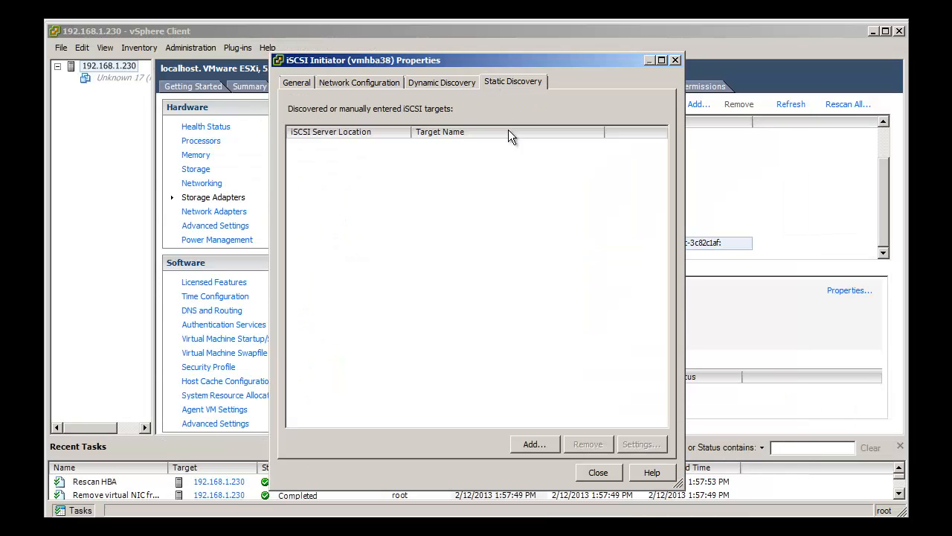
click(534, 444)
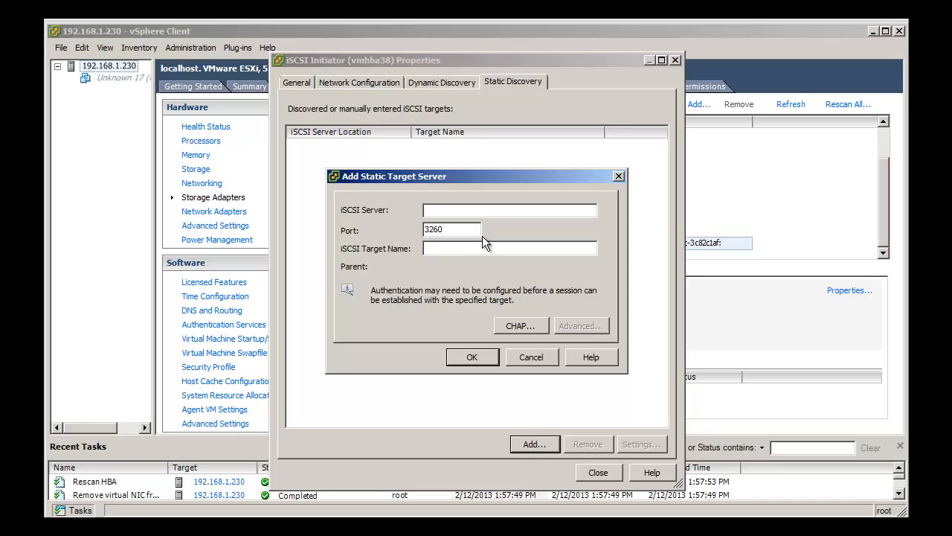
right_click(471, 251)
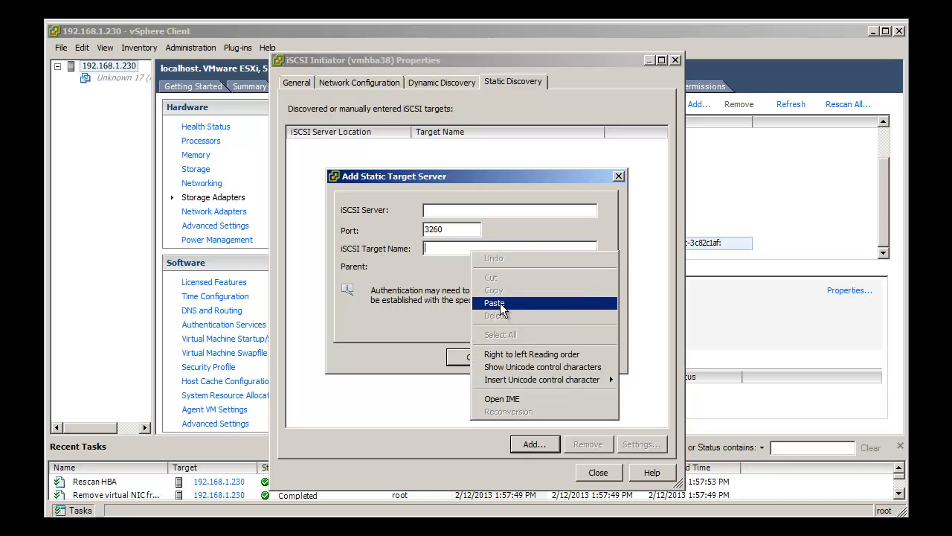
click(494, 303)
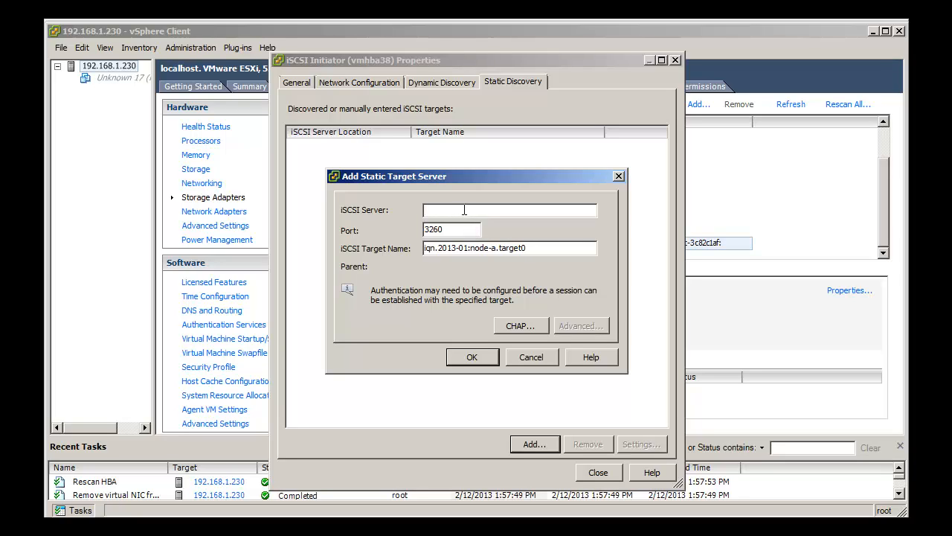
text(192.168.2.220)
click(480, 354)
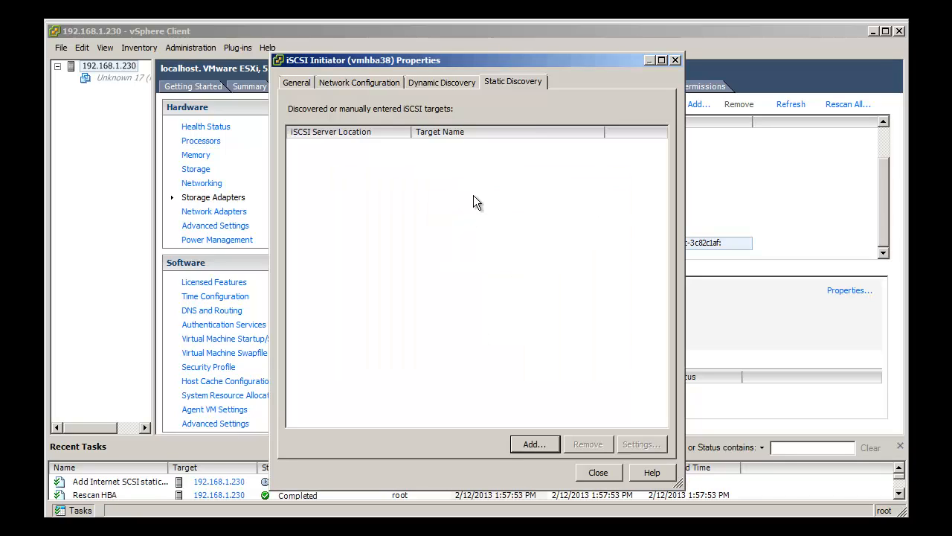
Add a second static iSCSI target with server 192.168.3.220 and target name iqn.2013-01:node-a.target0.
click(537, 446)
right_click(454, 248)
click(468, 303)
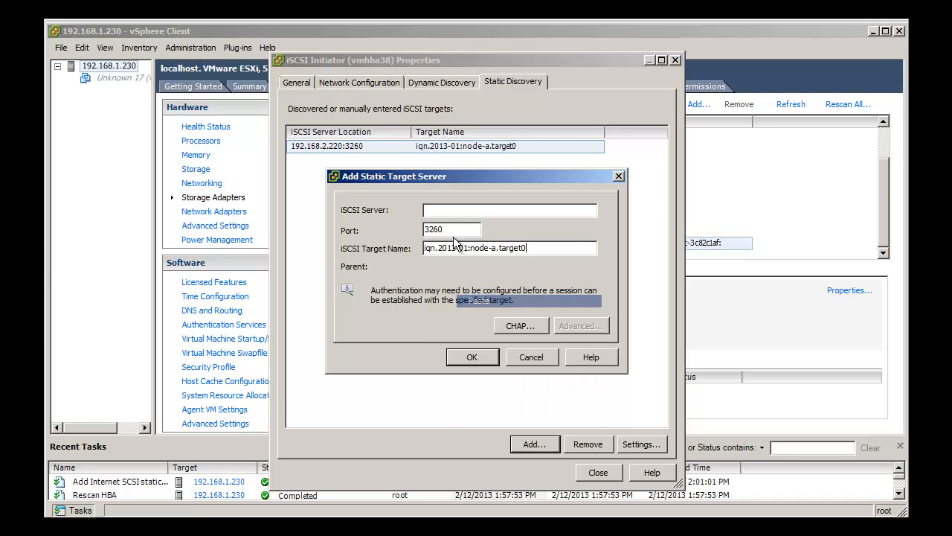
click(451, 211)
text(192.168)
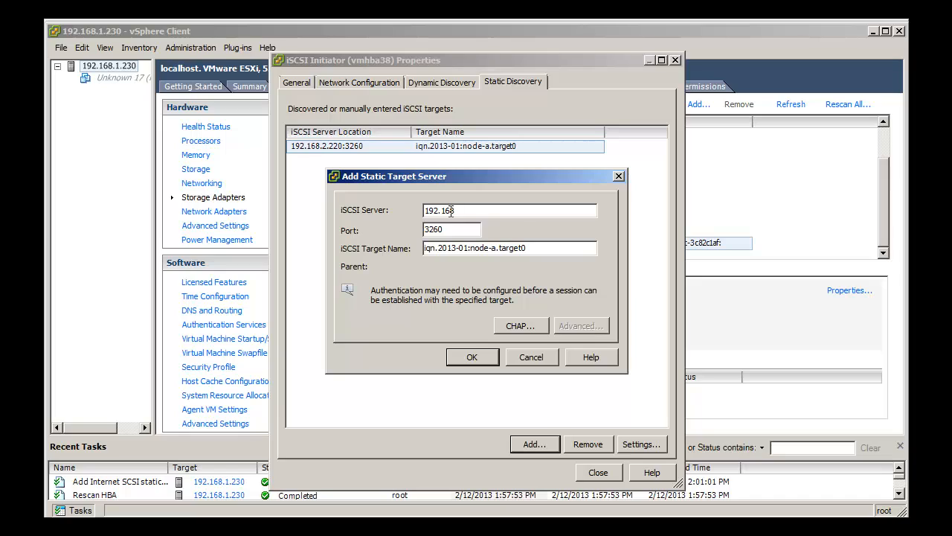
text(.3.220)
key(Return)
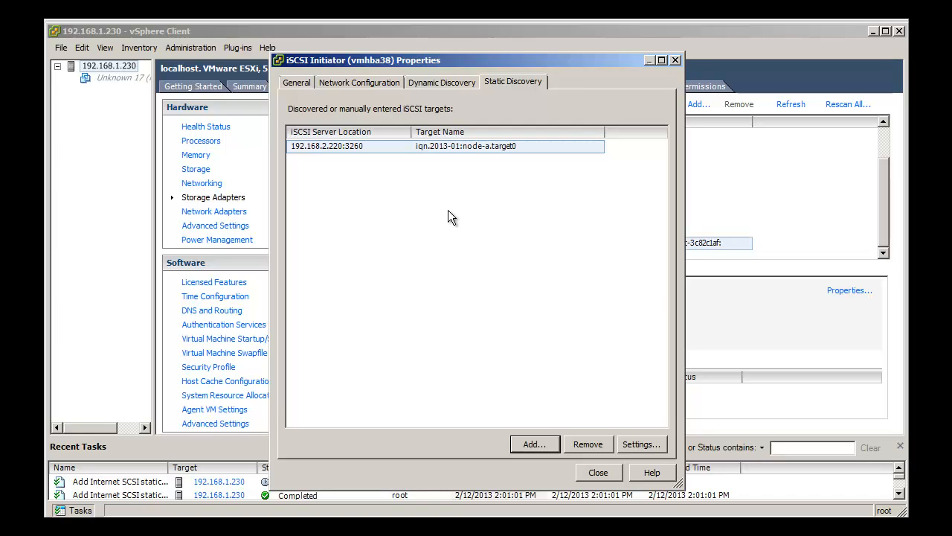
Bind the VMkernel 5 adapter vmk5 on vSwitch1 to the vmhba38 iSCSI initiator.
click(397, 83)
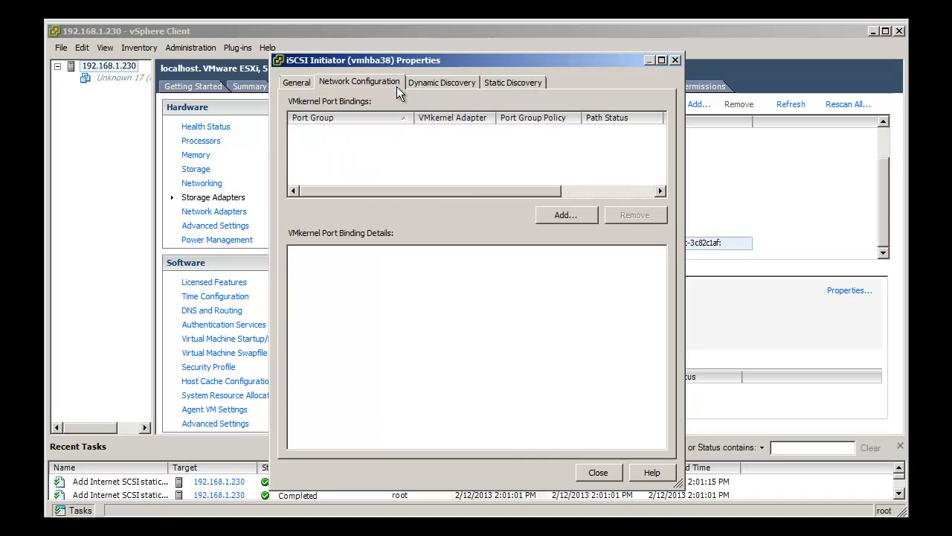
click(565, 215)
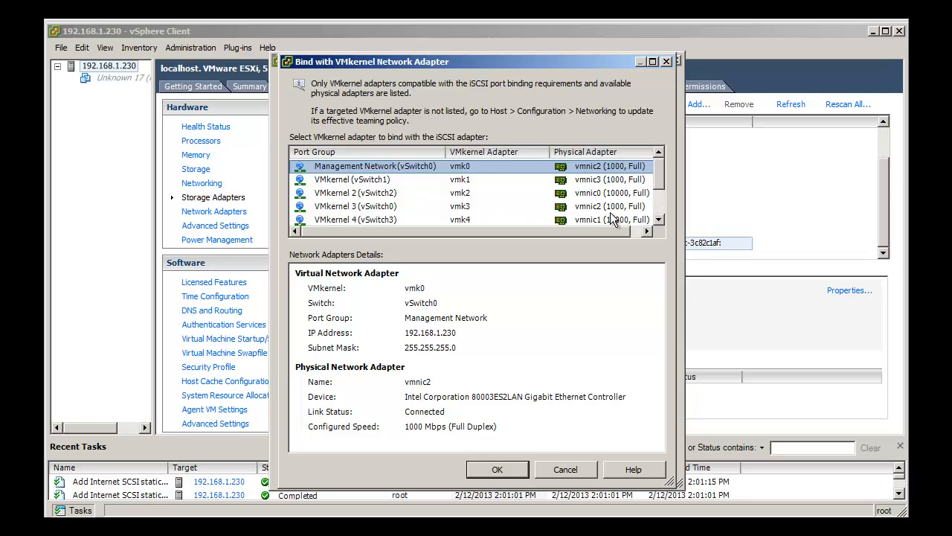
scroll(497, 193, down, 2)
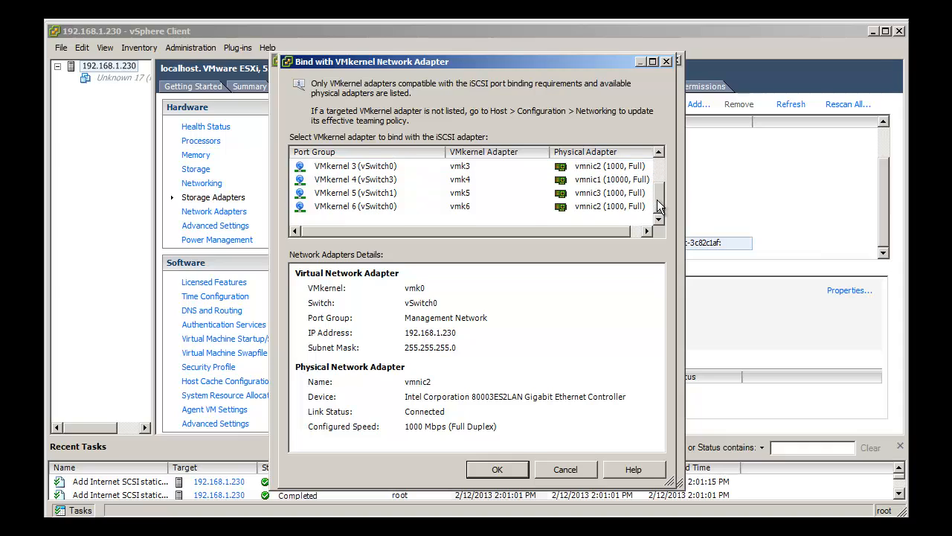
click(468, 193)
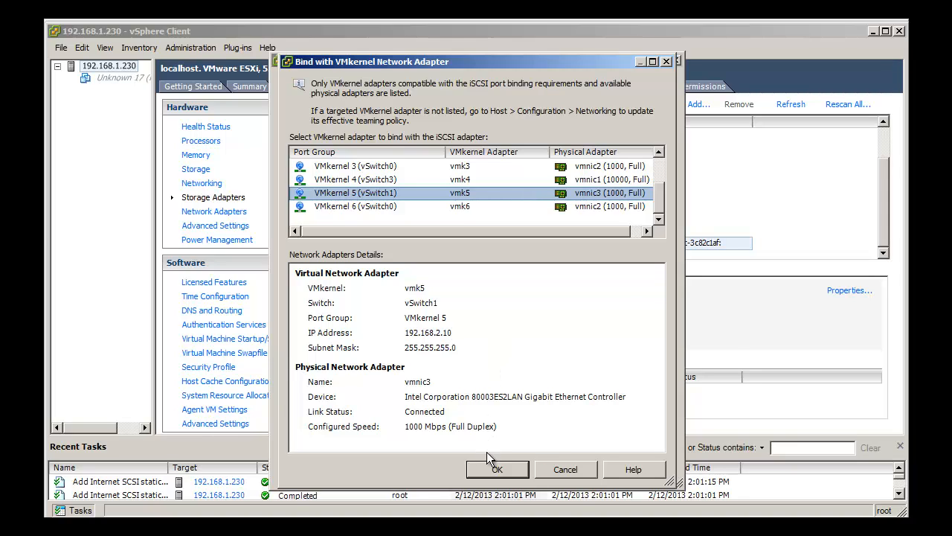
click(491, 471)
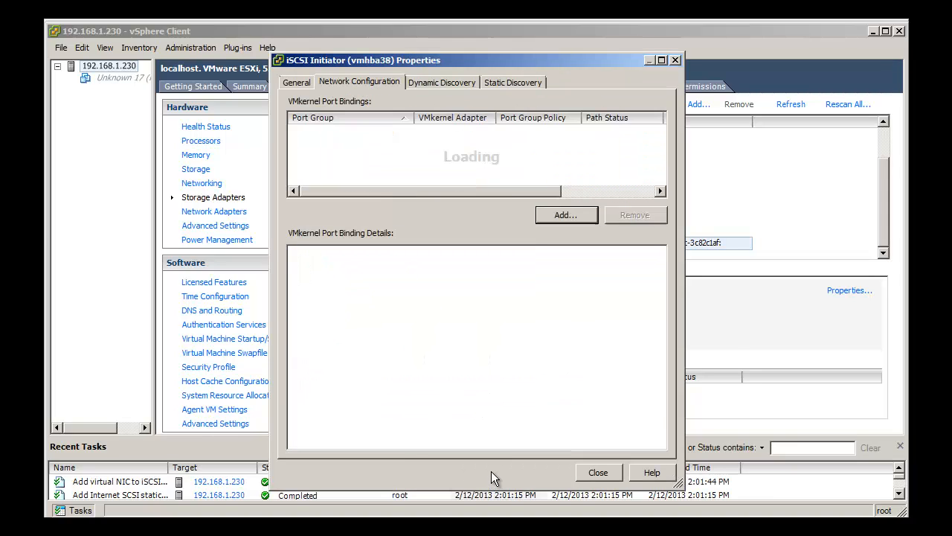
Bind the VMkernel 6 adapter vmk6 on vSwitch0 to the vmhba38 iSCSI initiator.
click(568, 216)
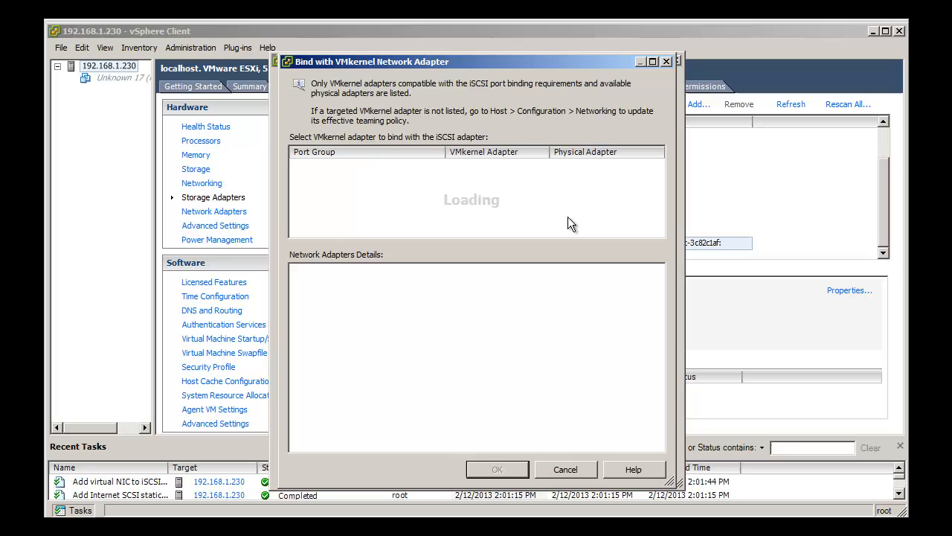
click(659, 212)
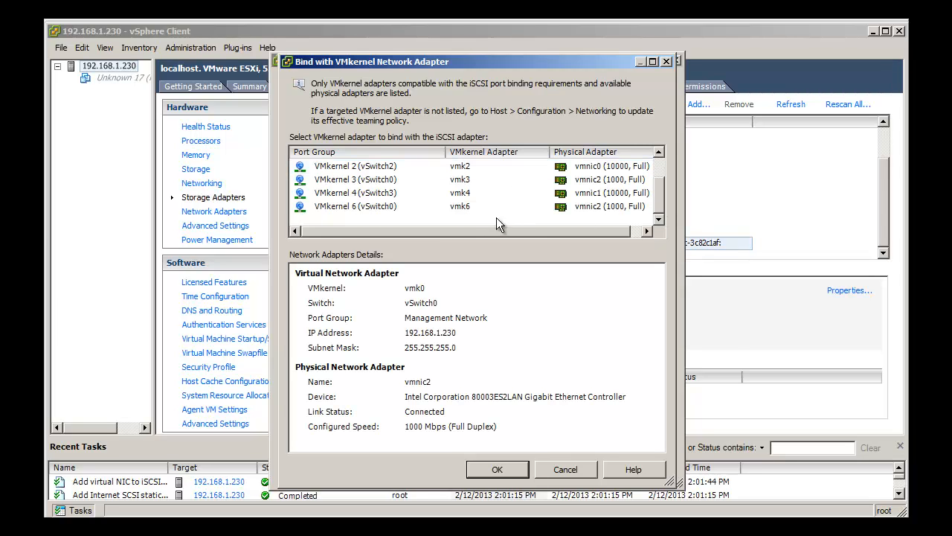
click(459, 208)
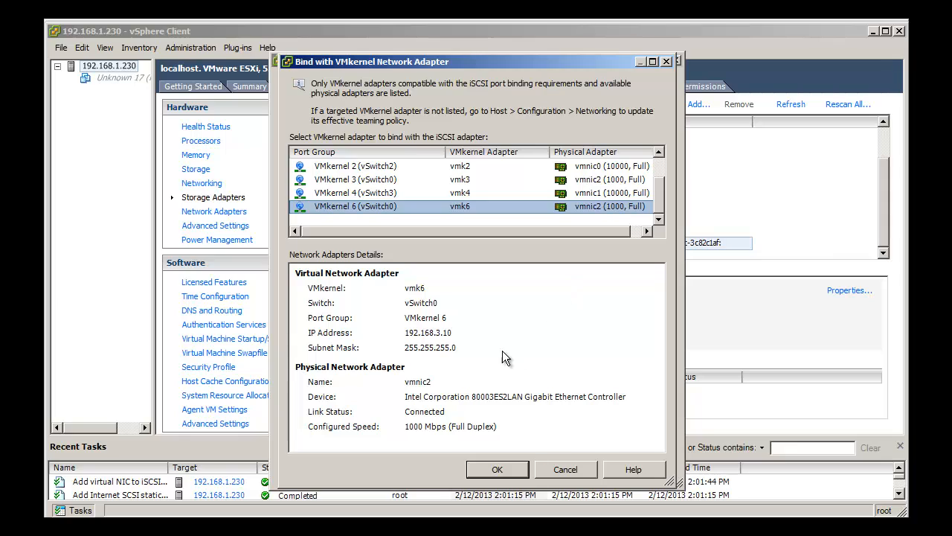
click(485, 471)
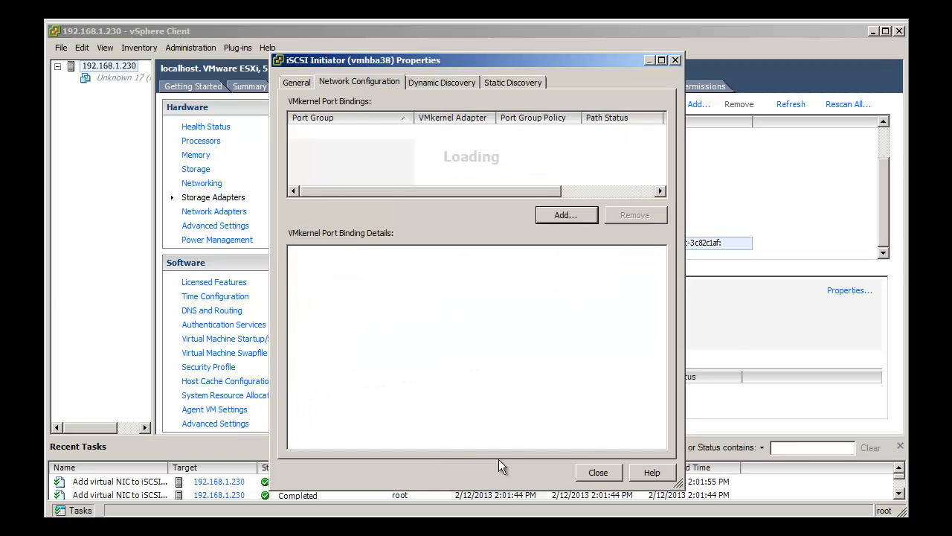
Close the initiator properties with a rescan of vmhba38 and select the path to 192.168.2.220 in its path list.
click(597, 473)
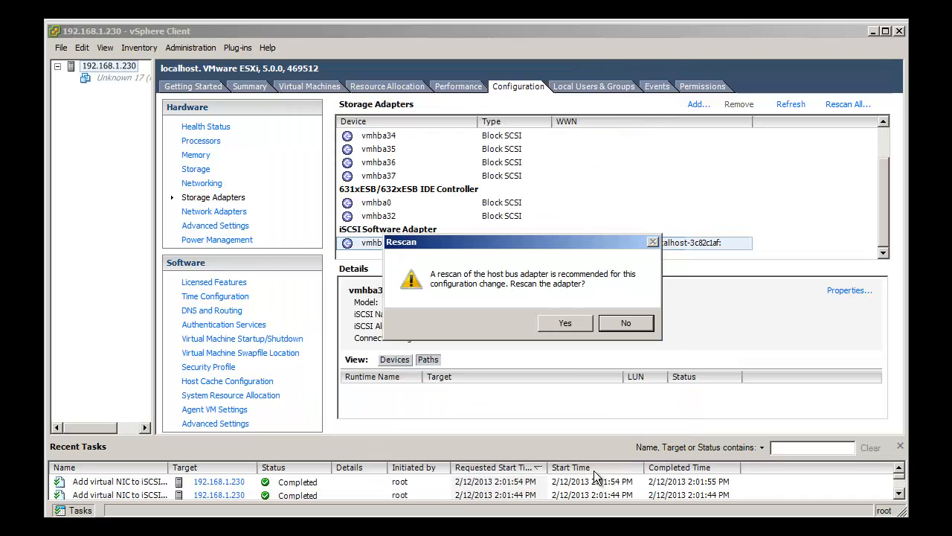
click(560, 325)
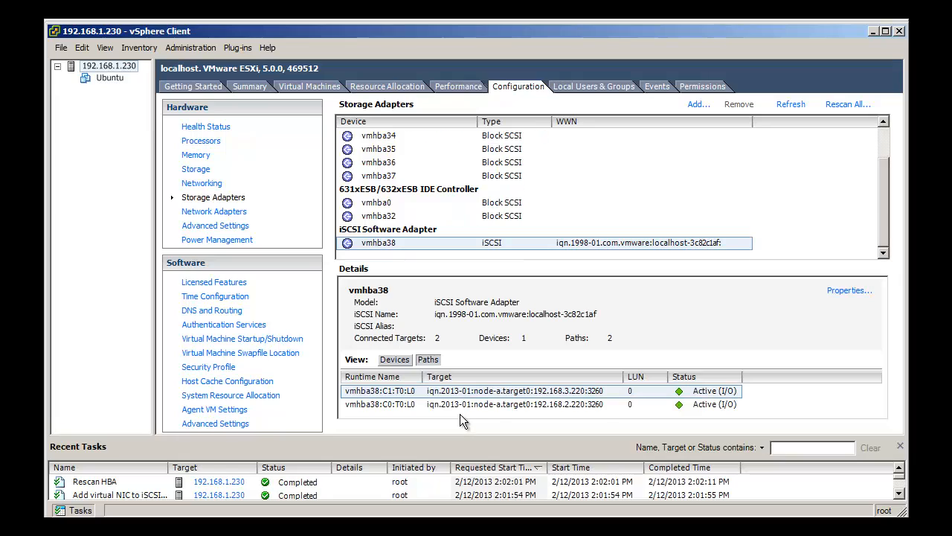
click(498, 403)
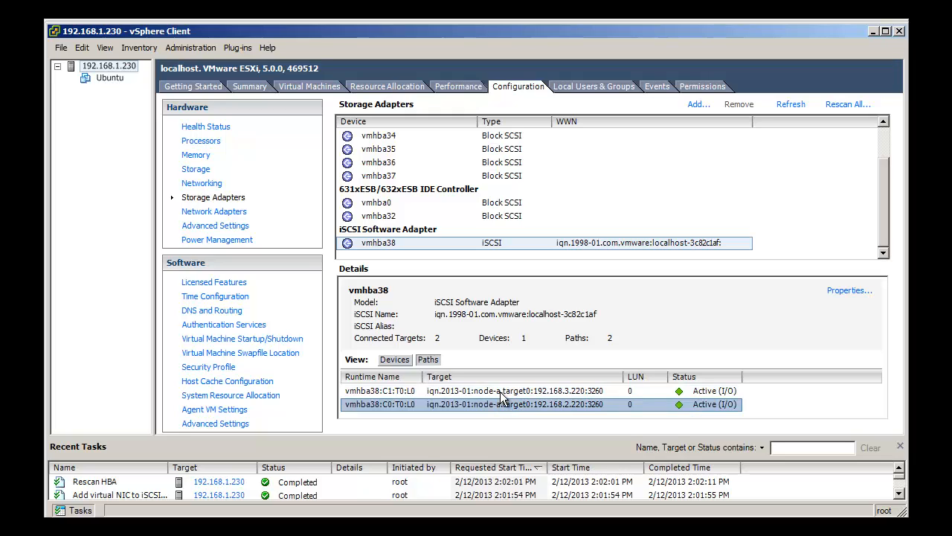
Check both vmhba38 paths, open path management for the DSS V7 datastore, and select its path to 192.168.2.220.
click(500, 392)
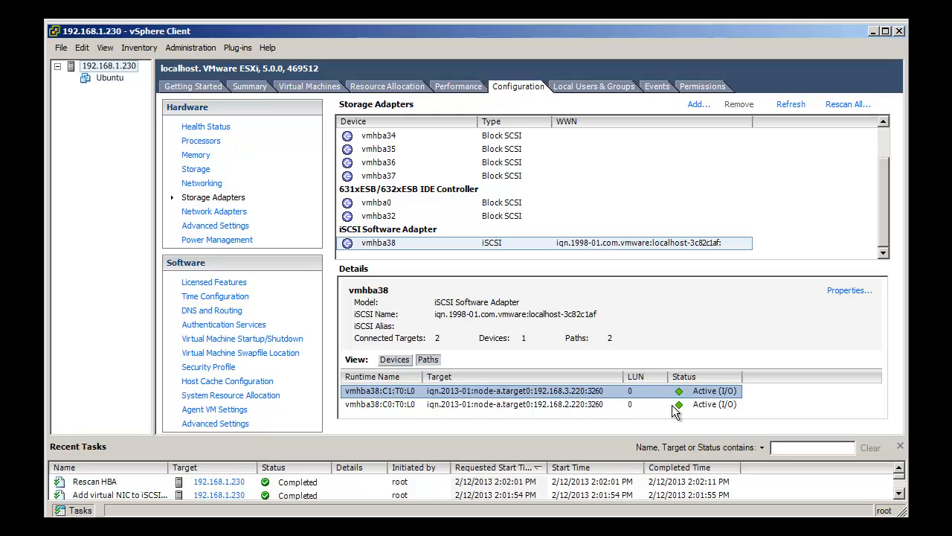
click(699, 411)
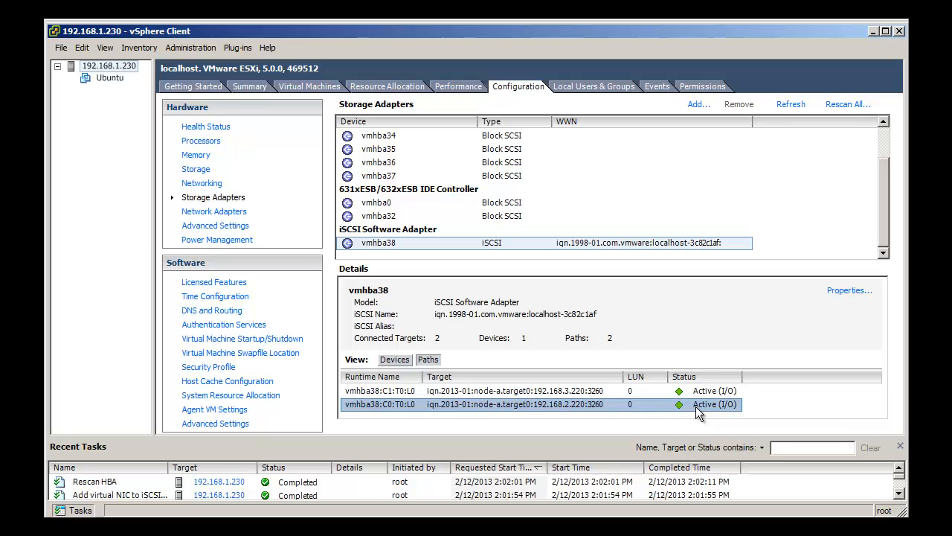
click(197, 172)
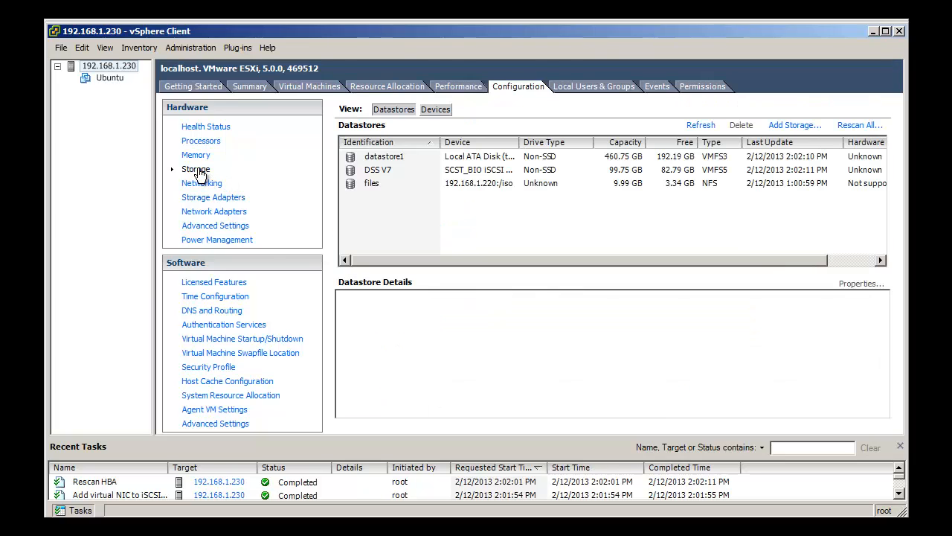
click(491, 176)
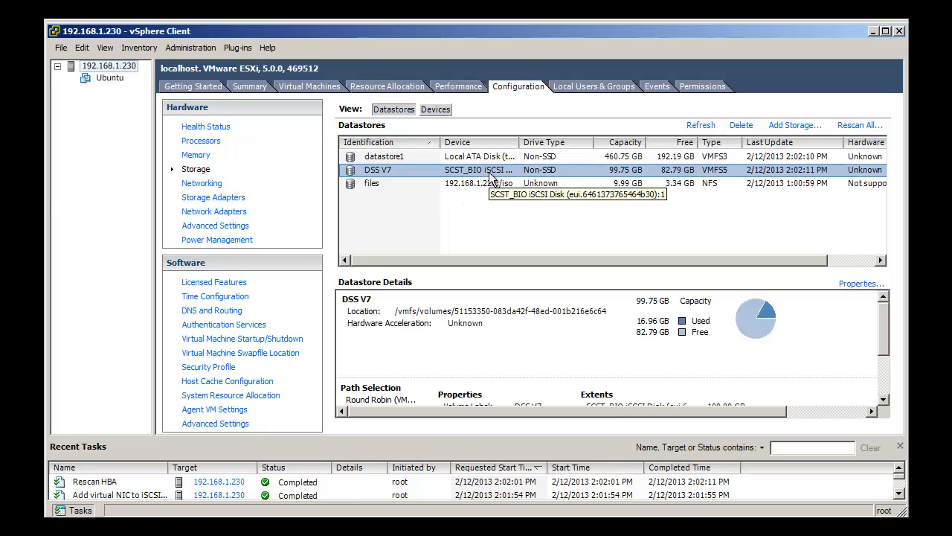
right_click(491, 175)
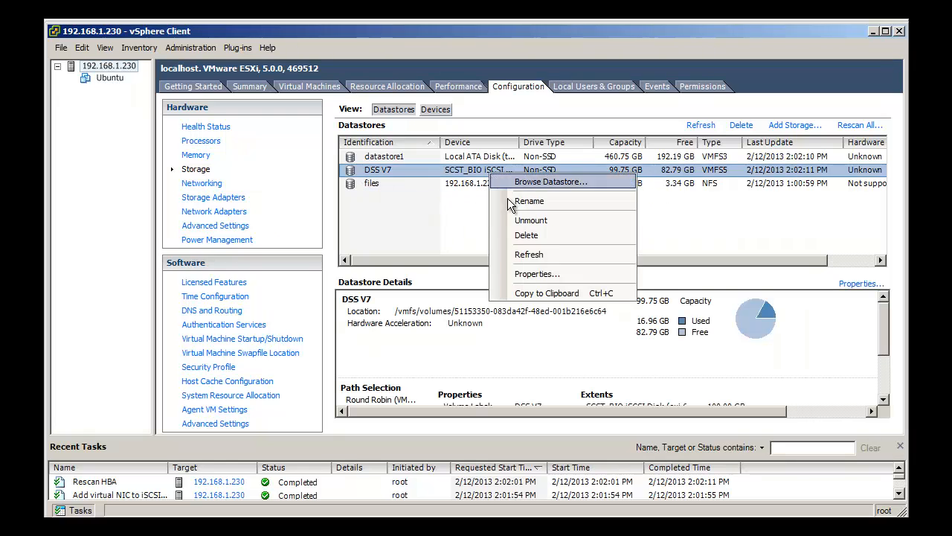
click(521, 271)
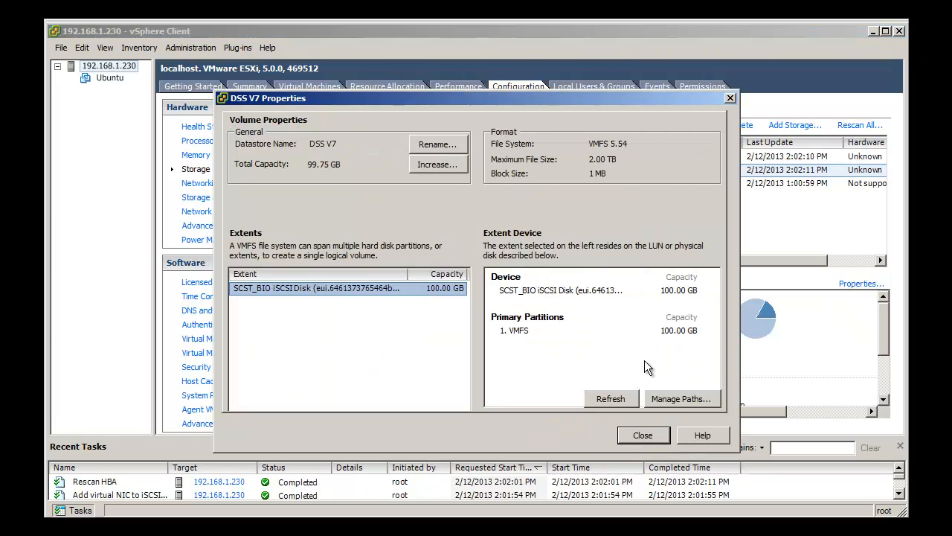
click(709, 404)
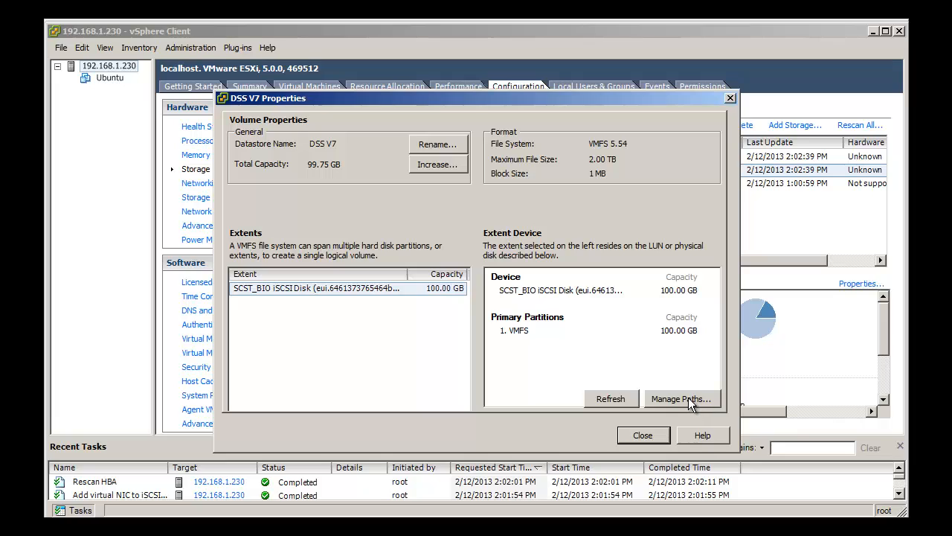
click(693, 403)
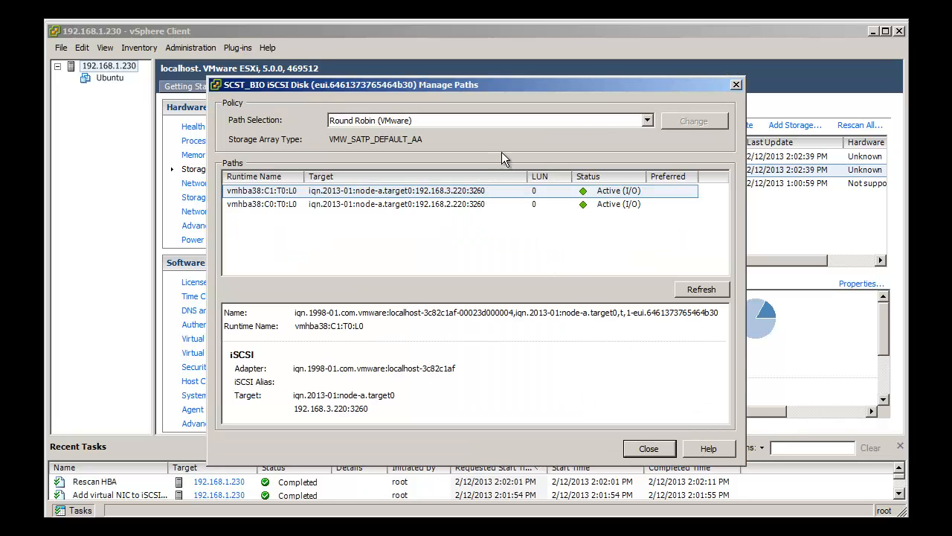
click(587, 204)
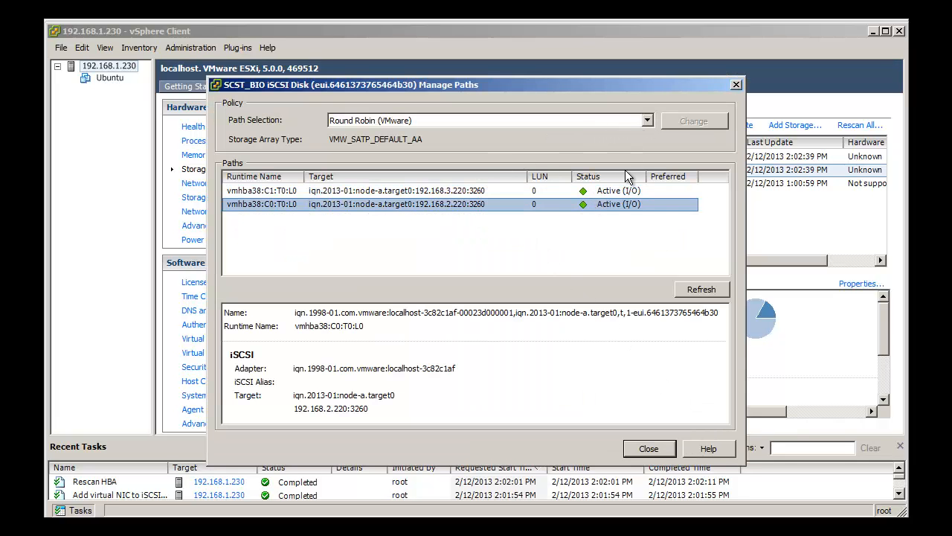
Change the path selection policy of the DSS V7 iSCSI disk to Fixed (VMware).
click(580, 122)
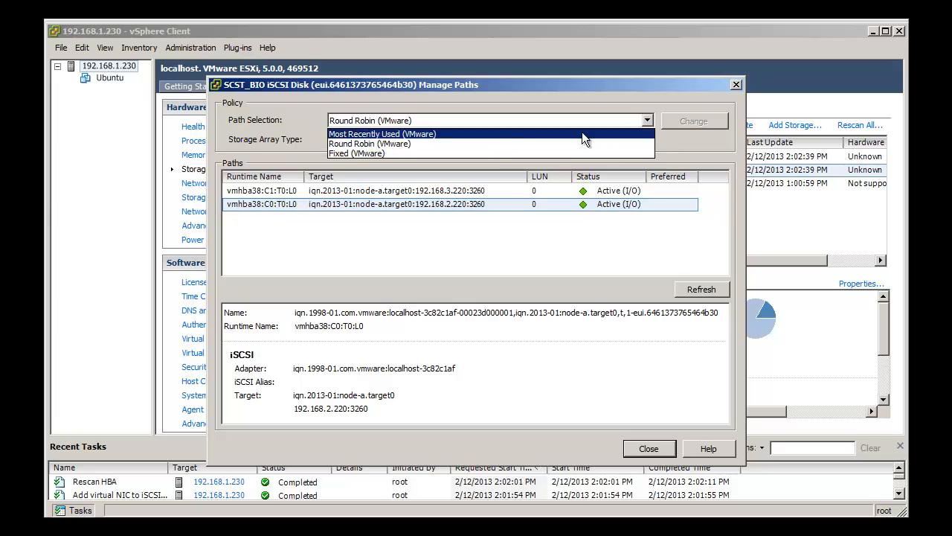
click(417, 154)
click(686, 125)
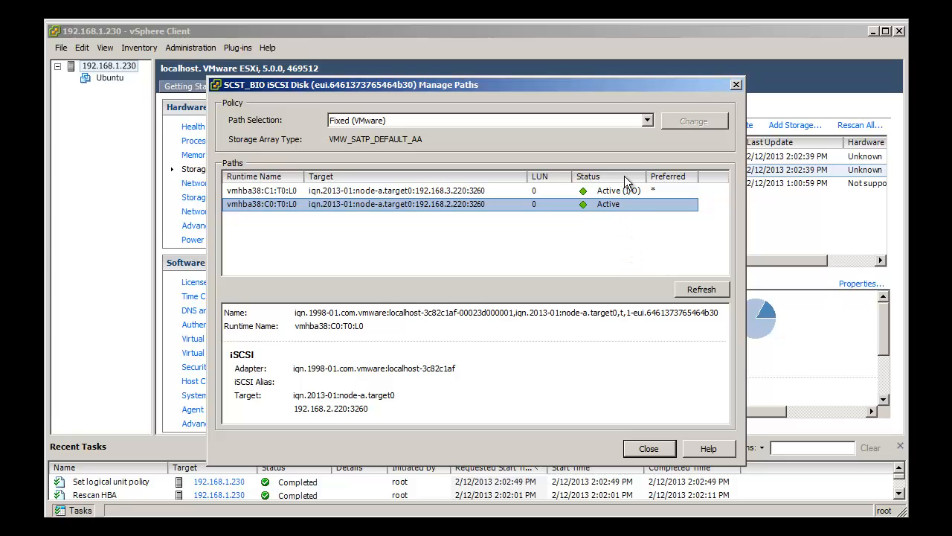
Change the iSCSI disk's path selection policy to Round Robin (VMware) and close the path and datastore dialogs.
click(647, 120)
click(529, 143)
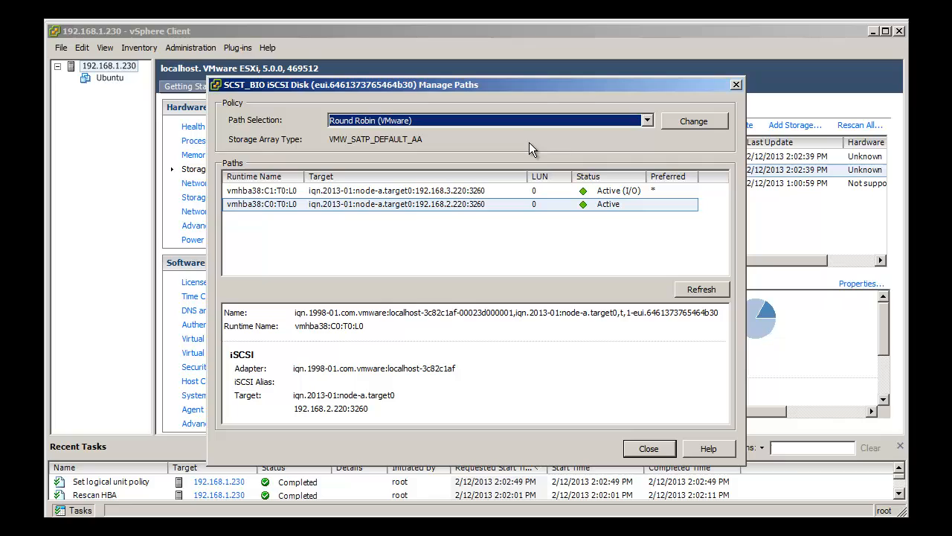
click(685, 124)
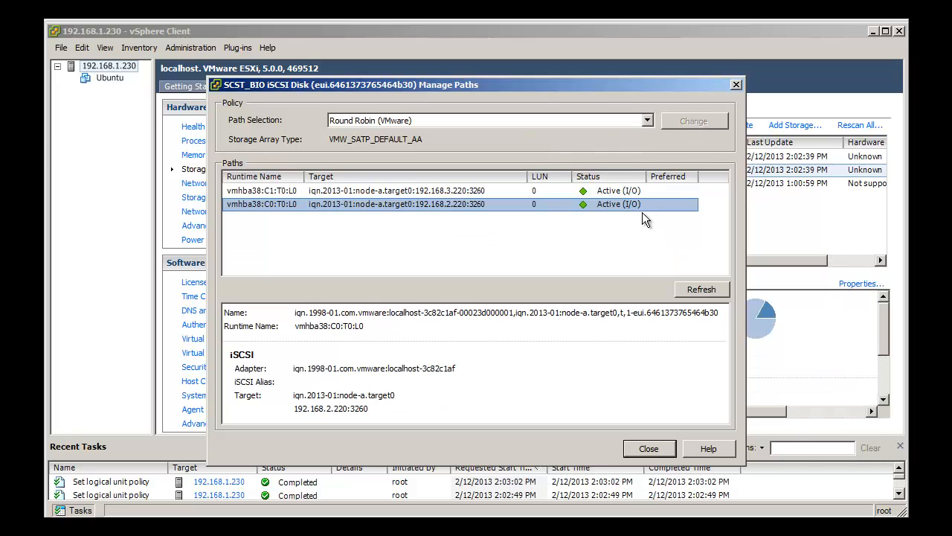
click(649, 448)
click(642, 441)
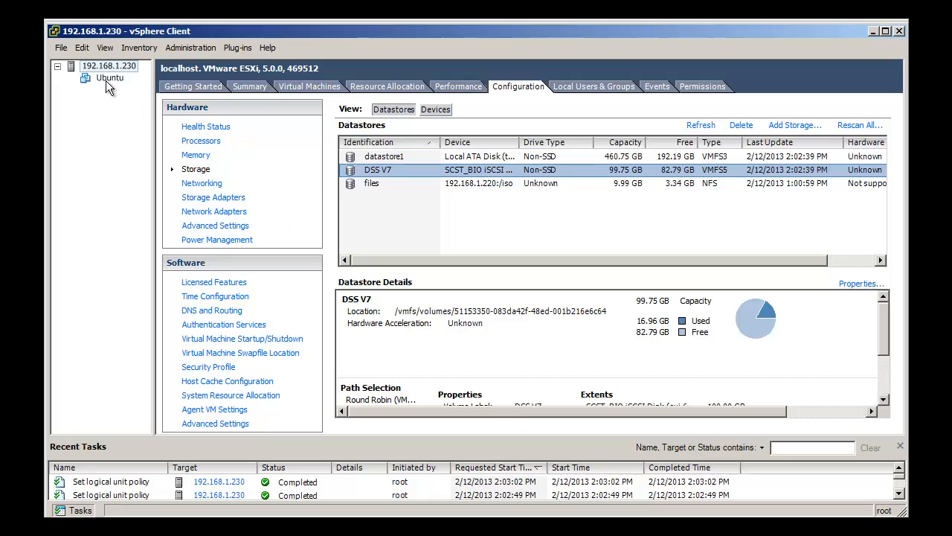
Power on the Ubuntu virtual machine.
click(106, 82)
right_click(106, 82)
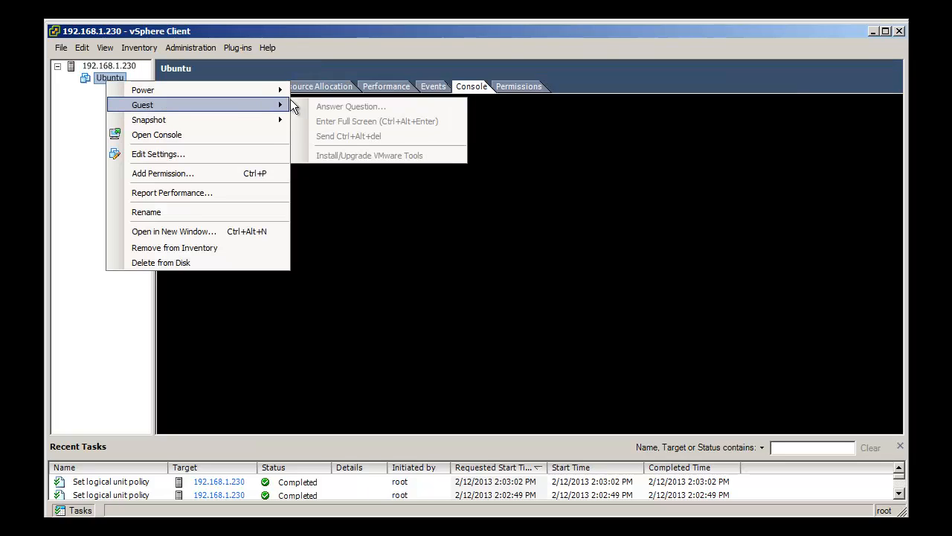
mouse_move(253, 89)
click(326, 89)
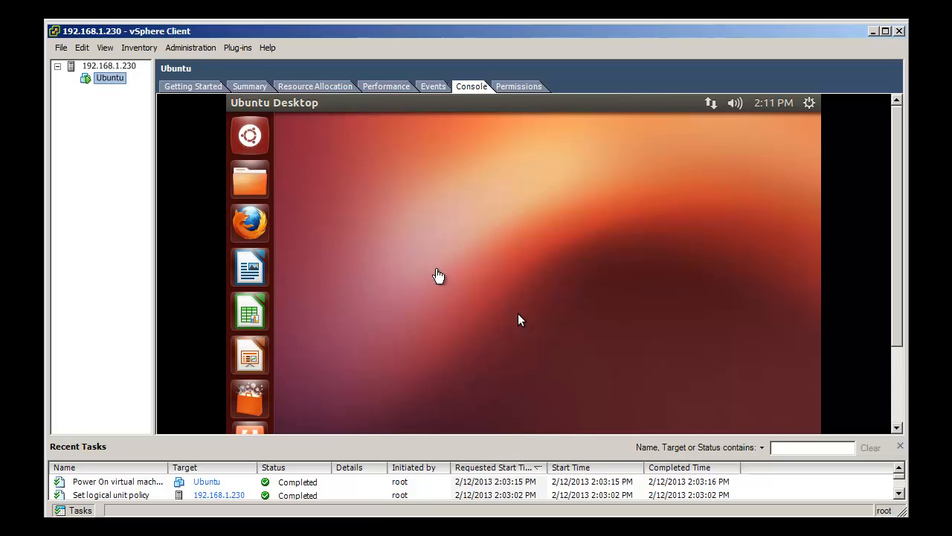
Suspend the running Ubuntu virtual machine.
right_click(116, 80)
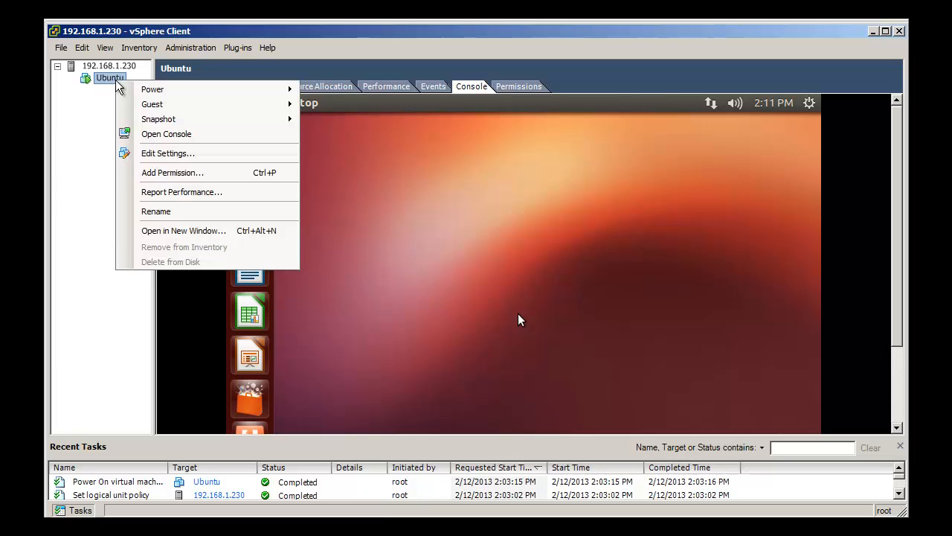
mouse_move(233, 93)
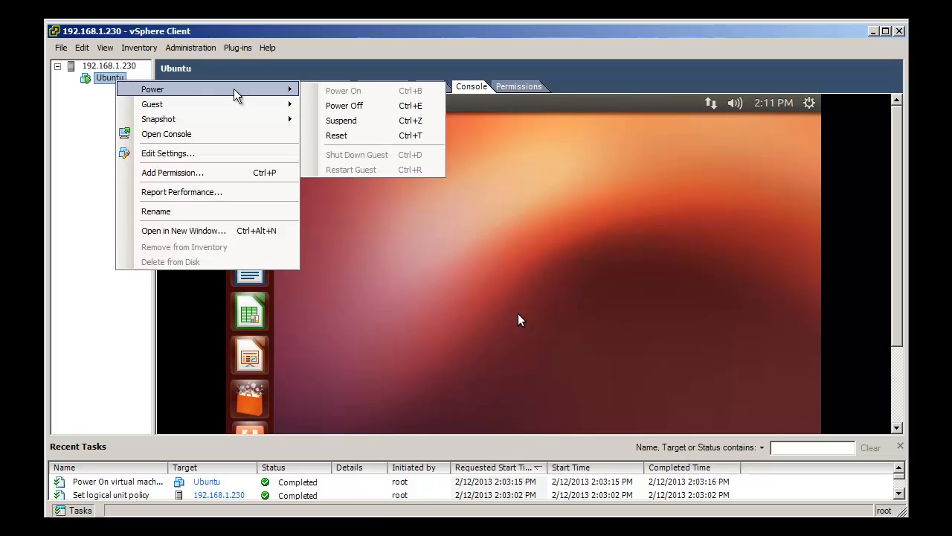
click(347, 121)
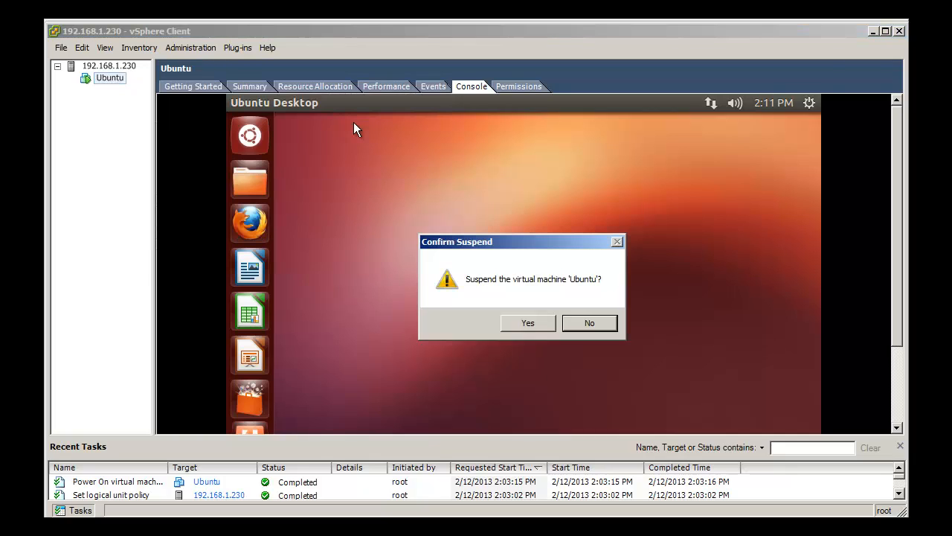
click(525, 325)
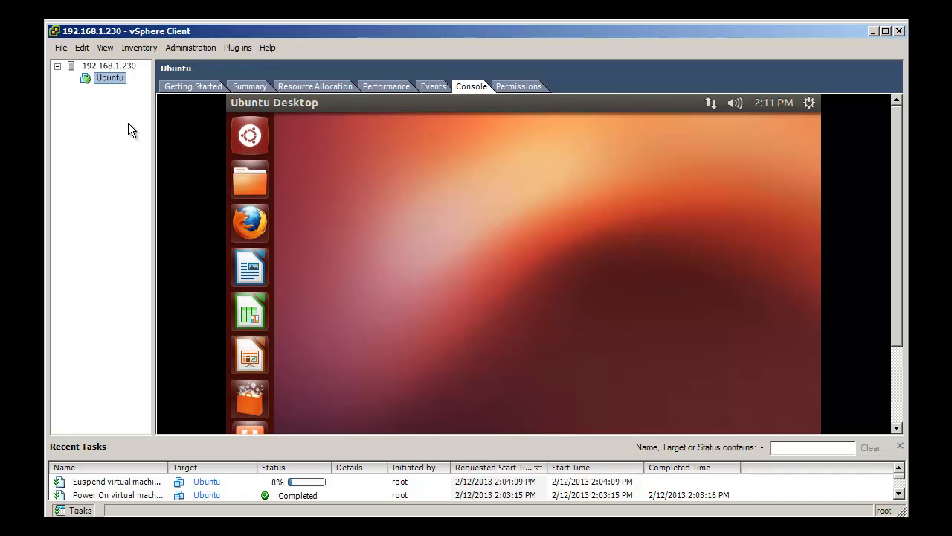
Remove both static iSCSI targets, 192.168.3.220 and 192.168.2.220, from the vmhba38 initiator on host 192.168.1.230.
click(116, 67)
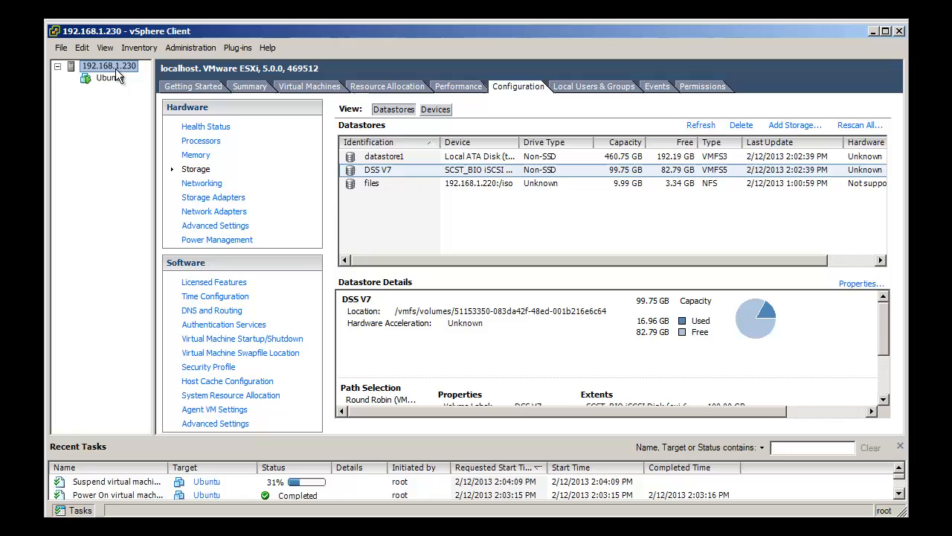
click(227, 199)
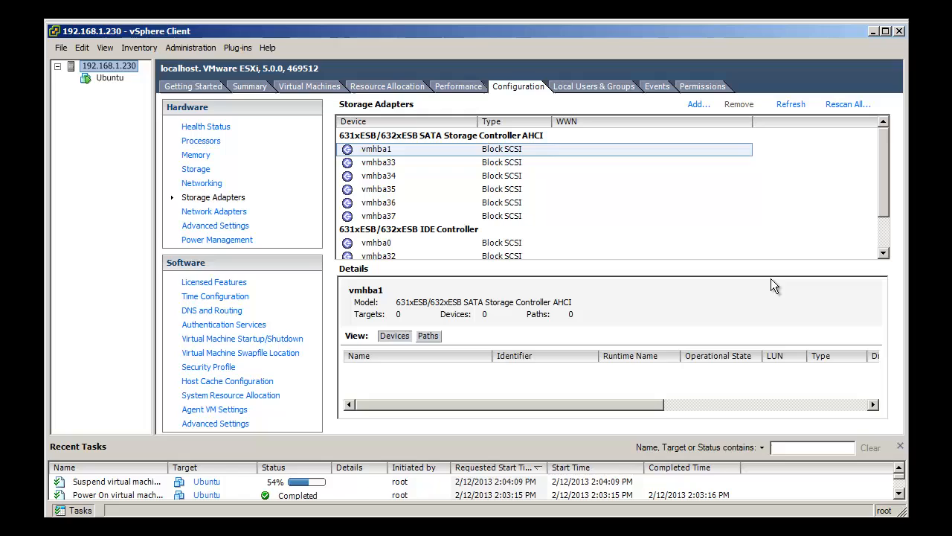
click(884, 233)
click(501, 240)
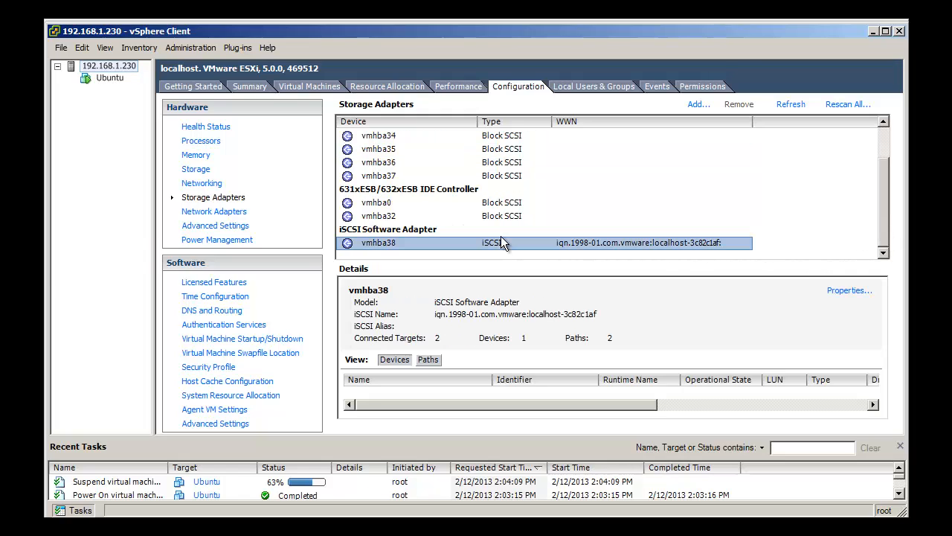
click(841, 291)
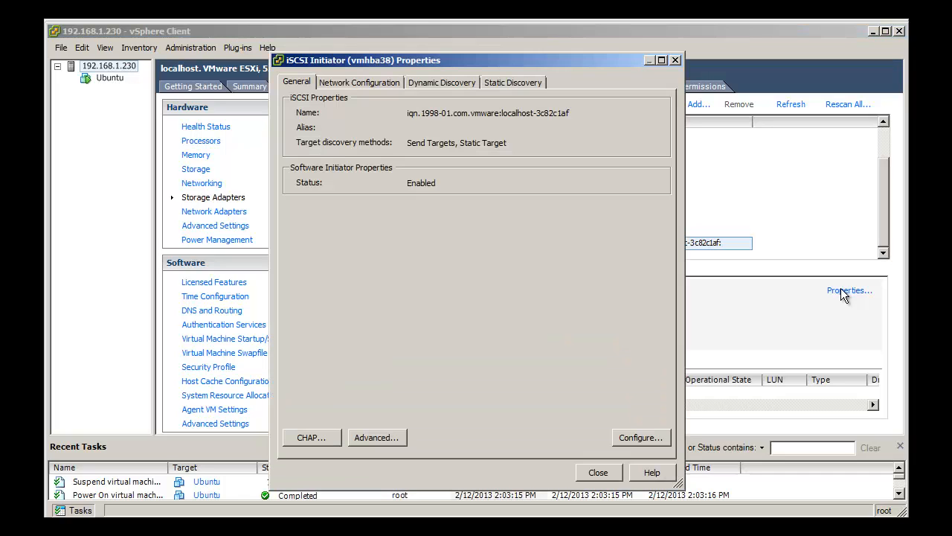
click(504, 83)
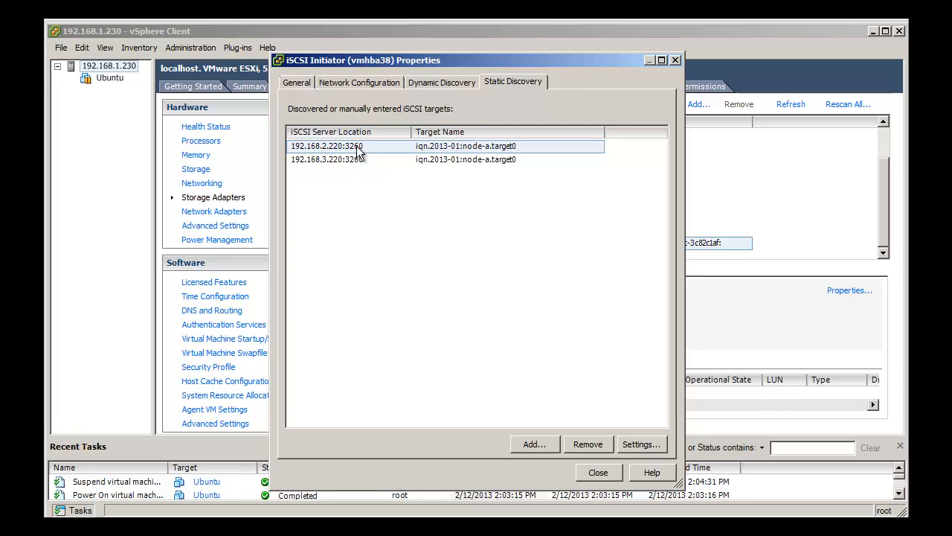
click(436, 159)
click(595, 446)
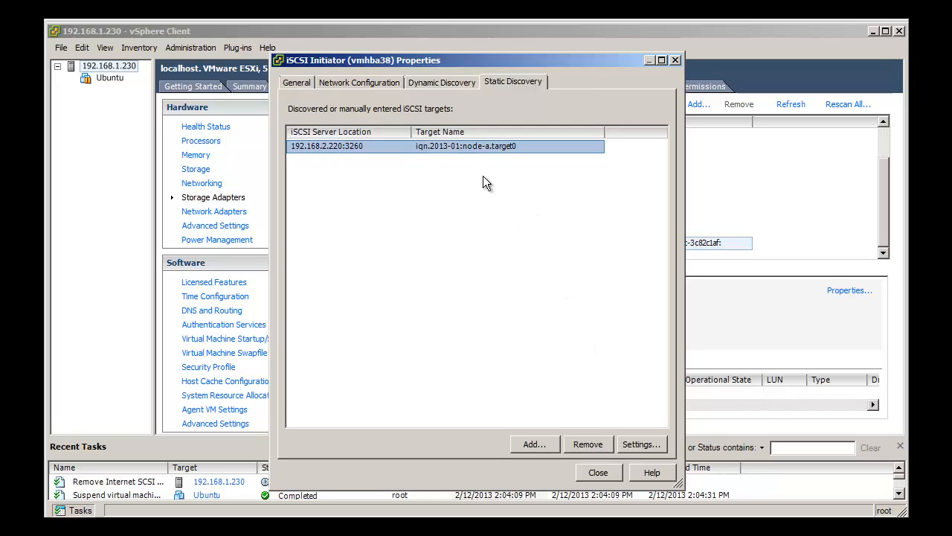
click(598, 446)
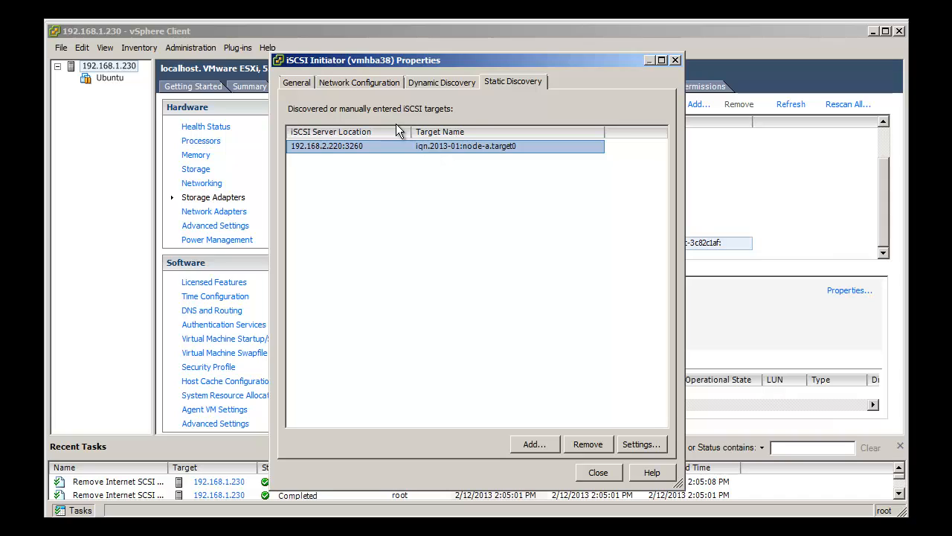
Remove the VMkernel 6 and VMkernel 5 port bindings from vmhba38 and close the initiator properties with a rescan.
click(378, 85)
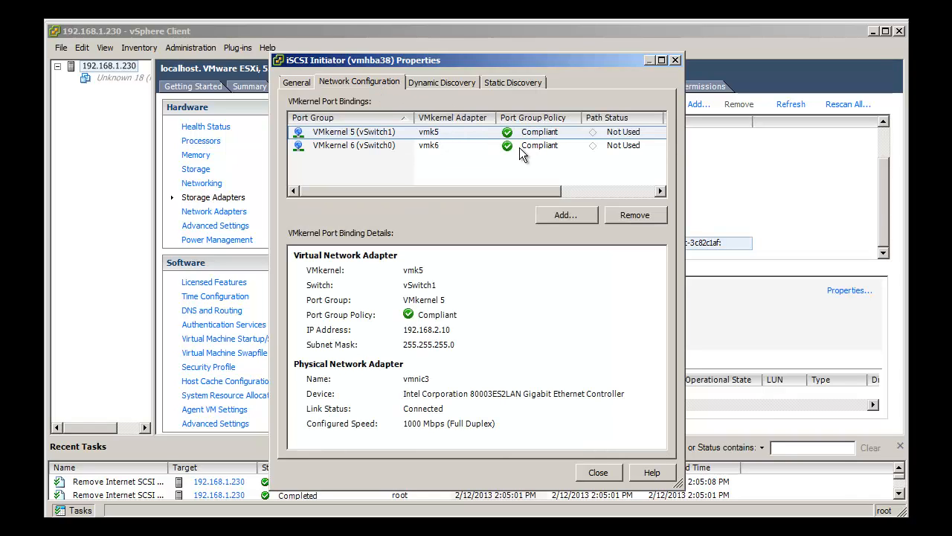
click(519, 147)
click(630, 221)
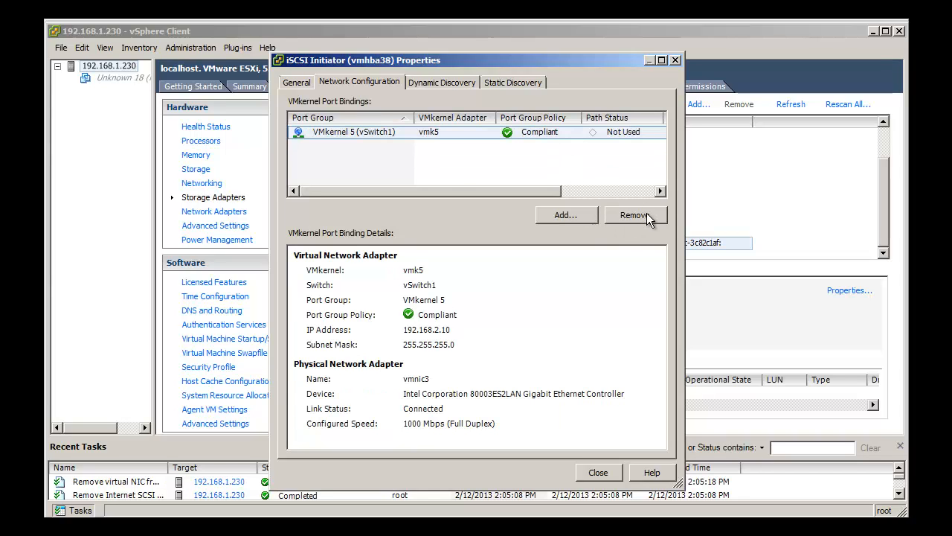
click(647, 215)
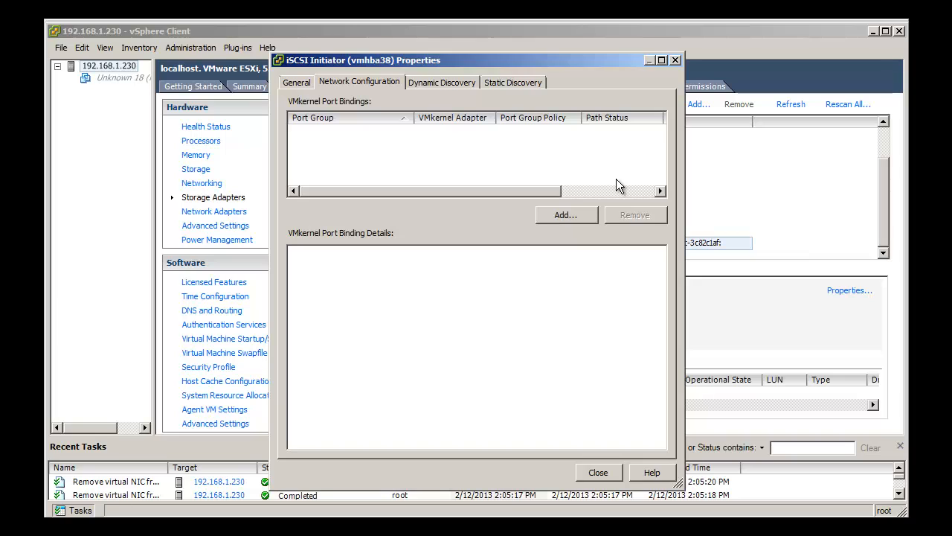
click(600, 472)
click(564, 326)
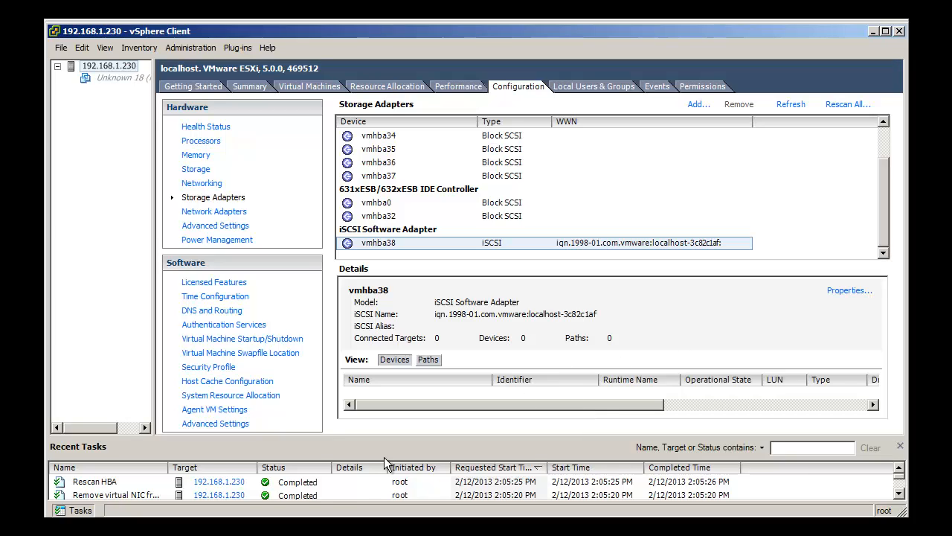
Switch to Firefox and open the failover settings of node-a.
click(271, 526)
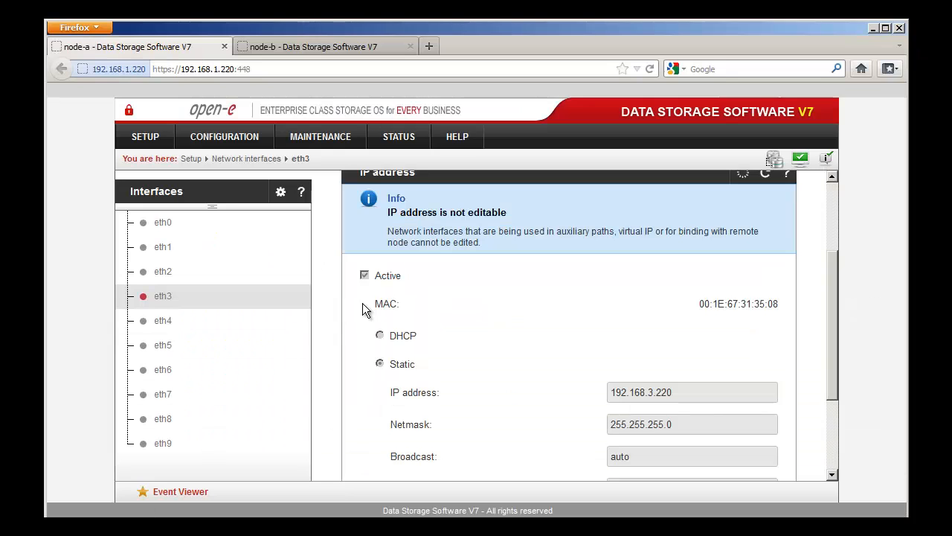
click(158, 142)
click(180, 213)
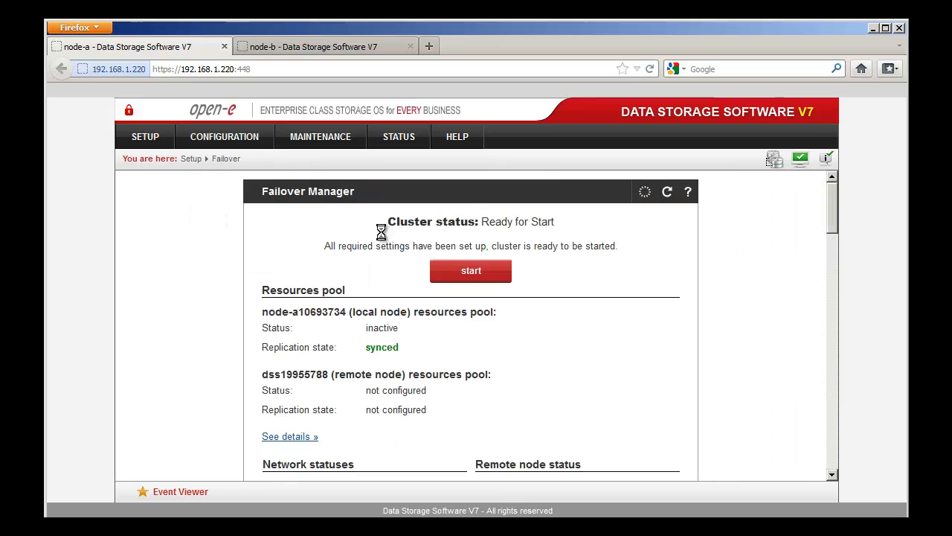
Open the failover settings of node-b and start the failover cluster.
click(351, 51)
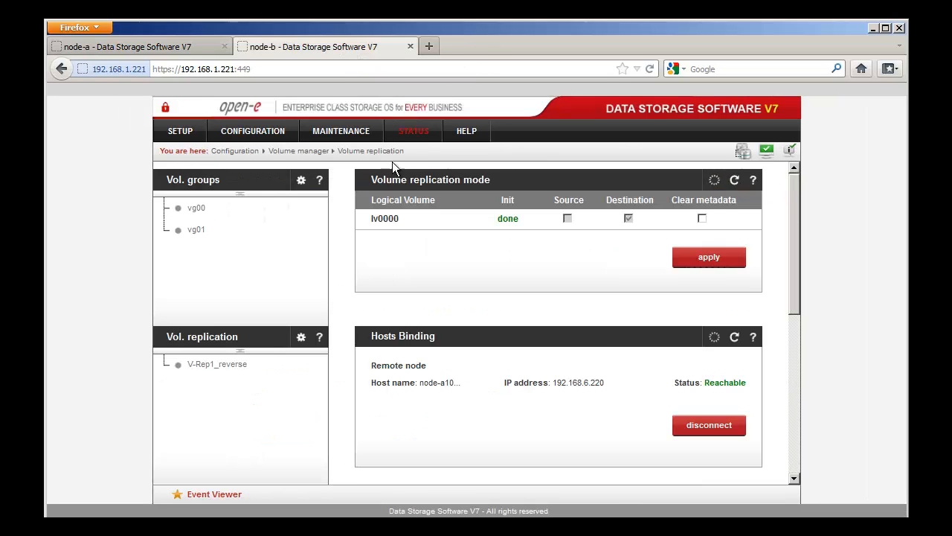
mouse_move(182, 138)
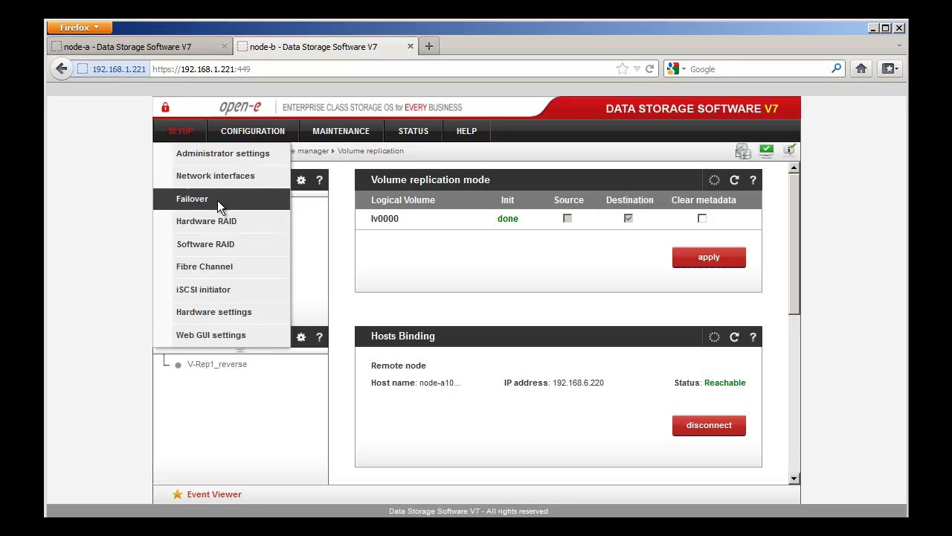
click(189, 196)
scroll(634, 260, up, 20)
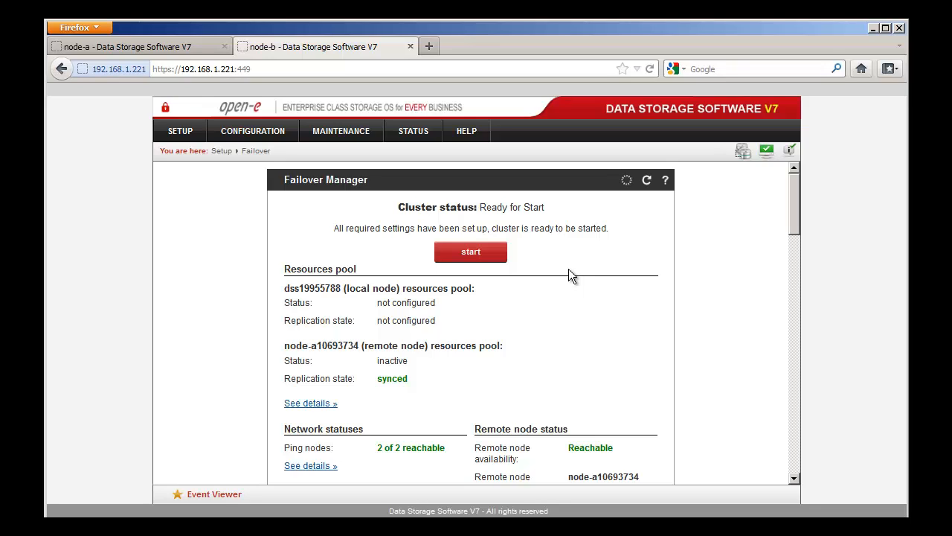
click(493, 256)
click(503, 256)
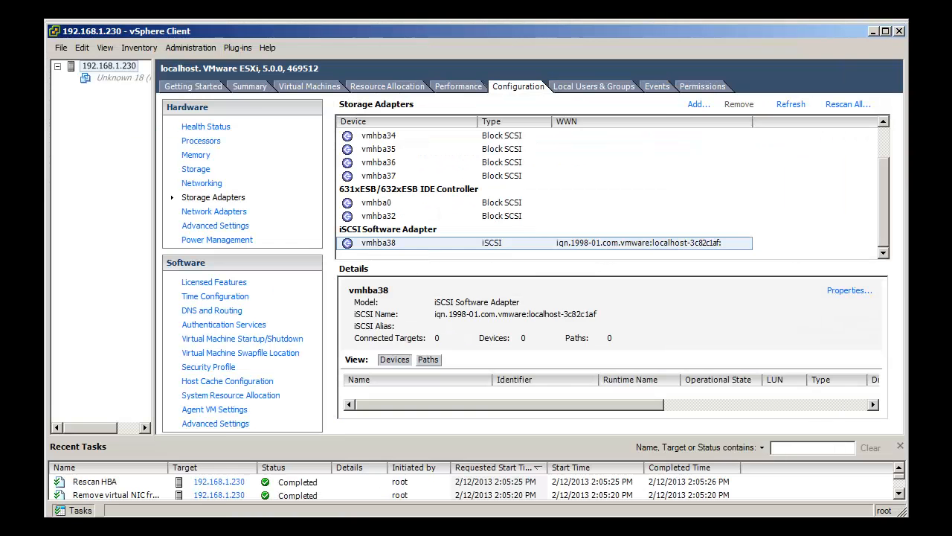
Add a static iSCSI target to vmhba38 with server 192.168.10.1 and target name iqn.2013-01:node-a.target0.
click(843, 296)
click(512, 84)
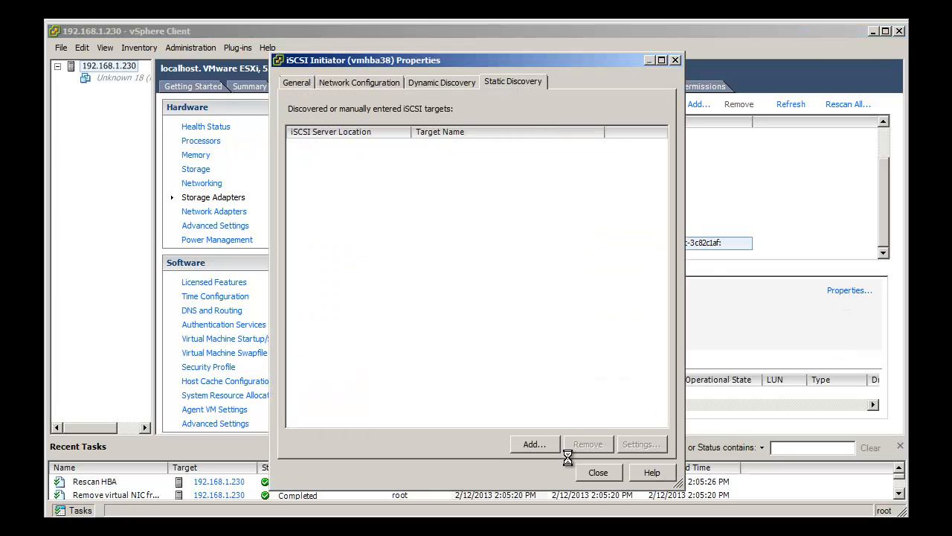
click(532, 444)
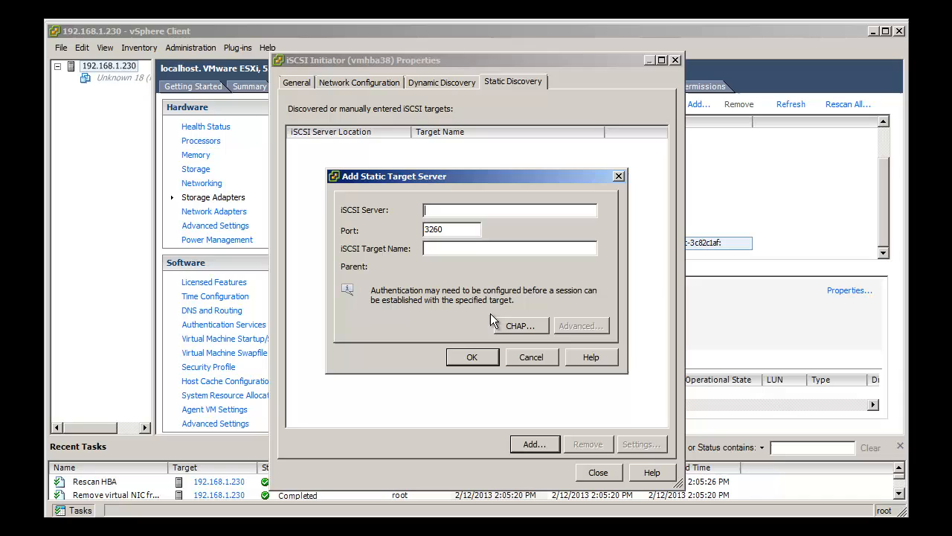
right_click(468, 248)
click(551, 303)
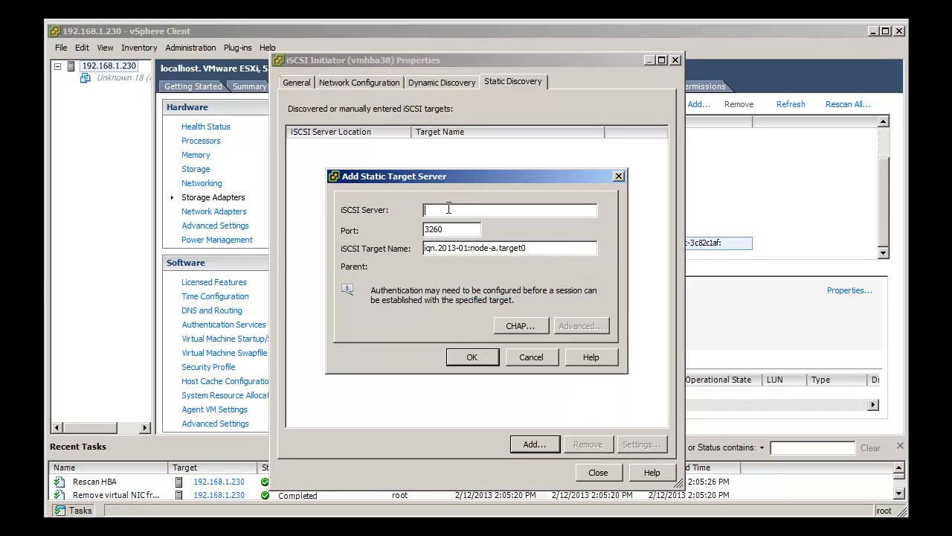
text(192.168)
text(.10.1)
key(Return)
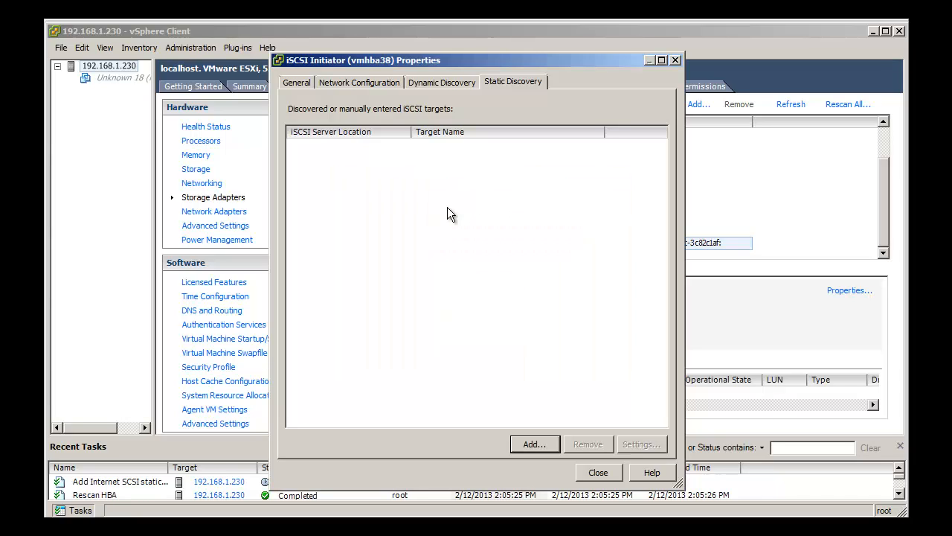
Add a second static iSCSI target with server 192.168.11.1 and target name iqn.2013-01:node-a.target0.
click(534, 445)
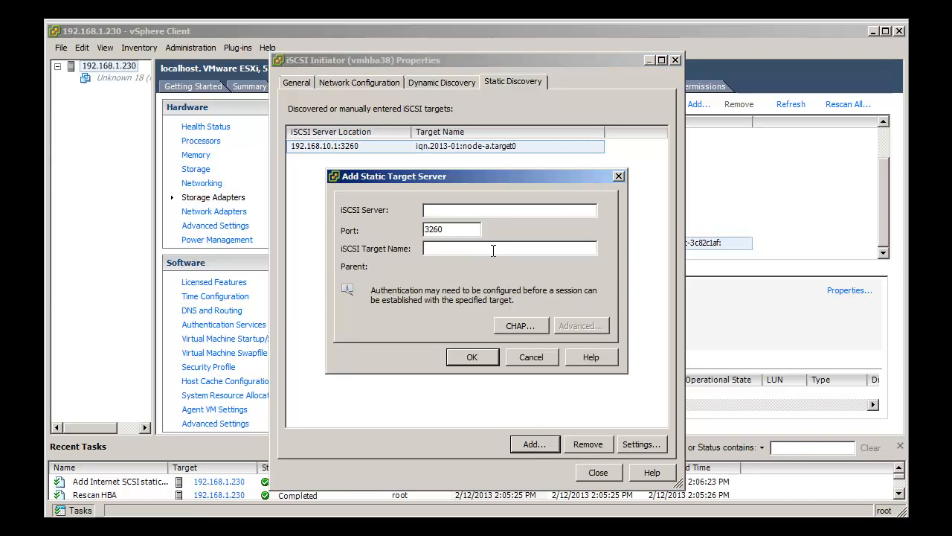
right_click(493, 251)
click(521, 302)
click(481, 210)
text(192.168)
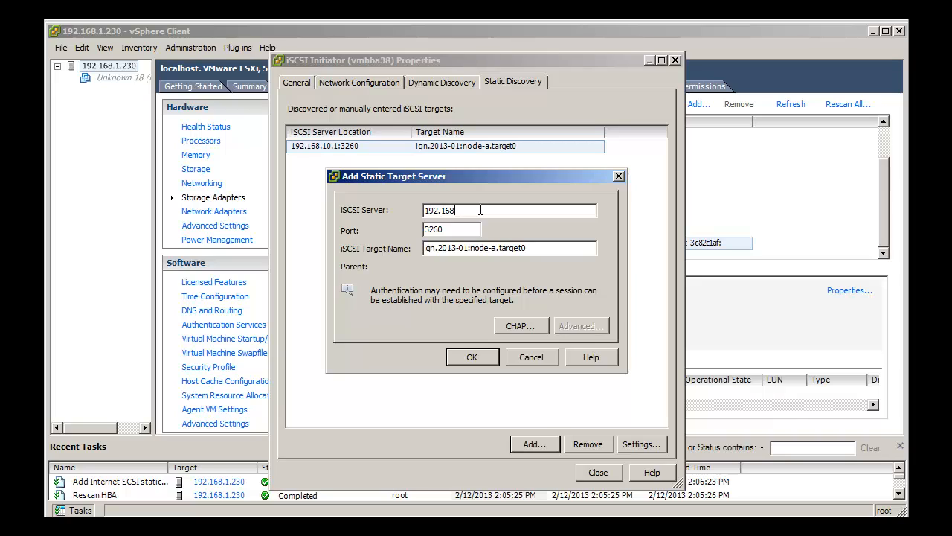
text(.11.1)
key(Return)
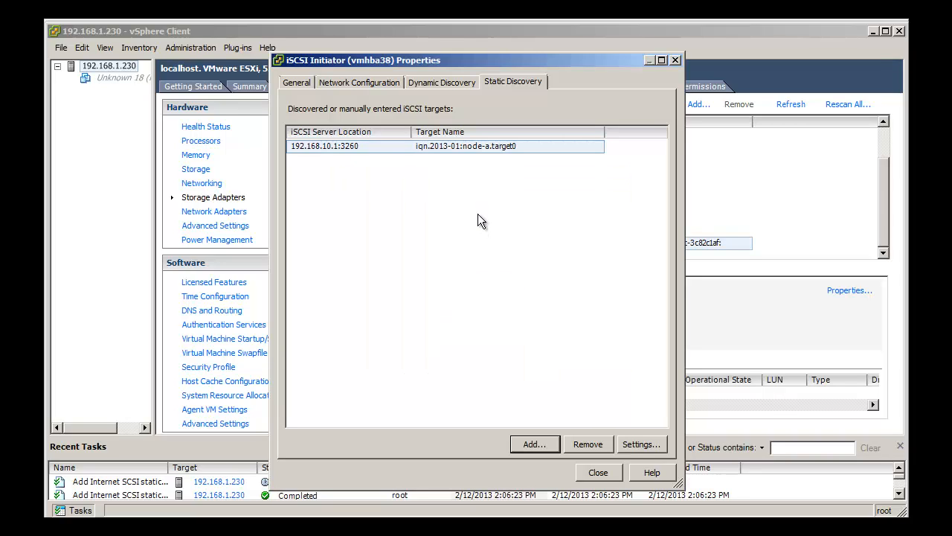
Bind the VMkernel (vSwitch1) and VMkernel 3 (vSwitch0) port groups to the vmhba38 initiator.
click(395, 82)
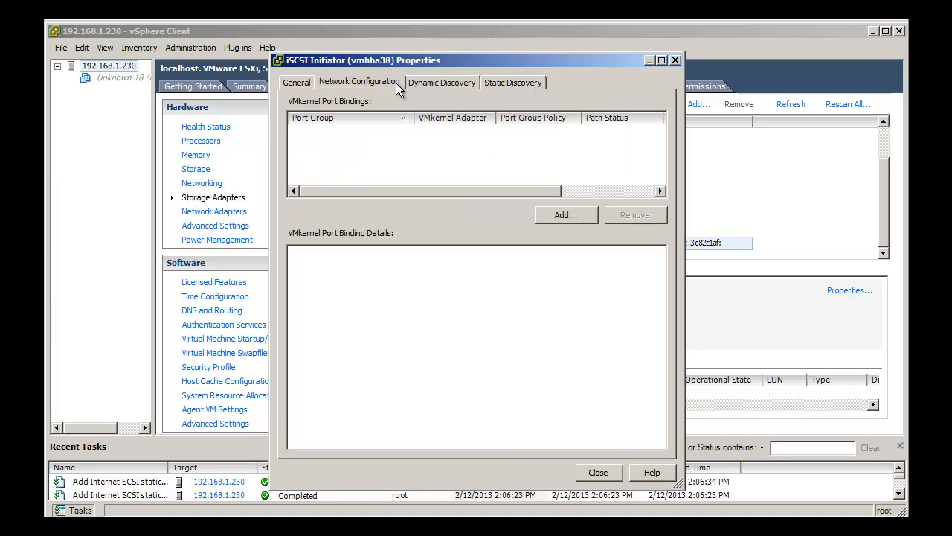
click(557, 215)
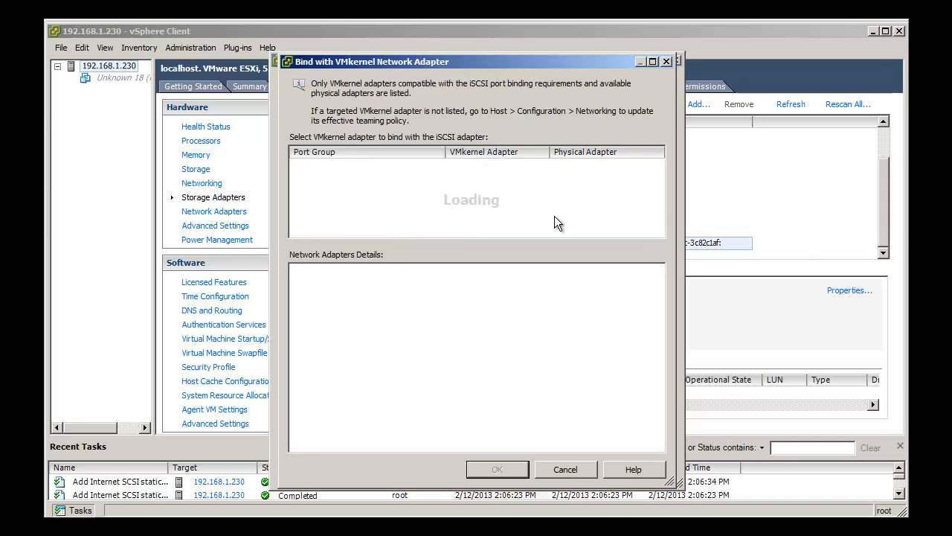
click(464, 181)
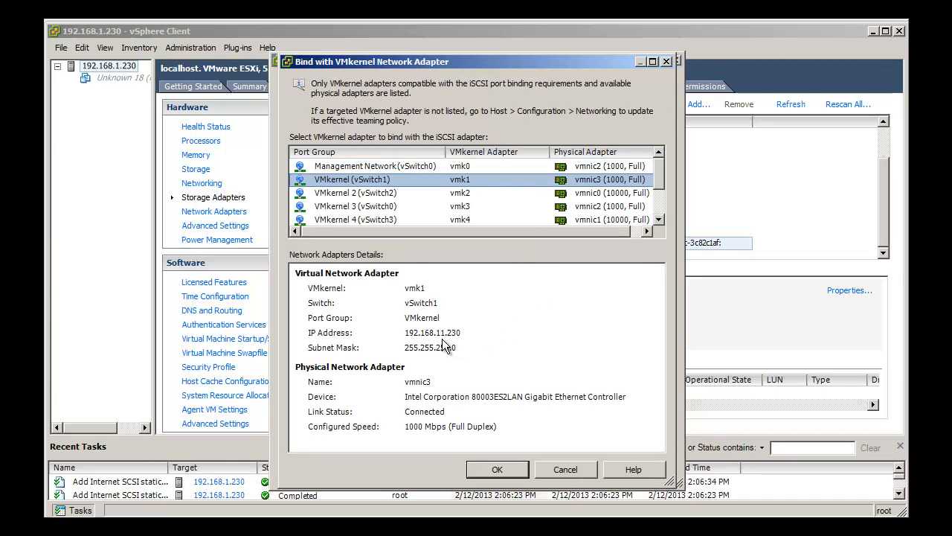
click(501, 471)
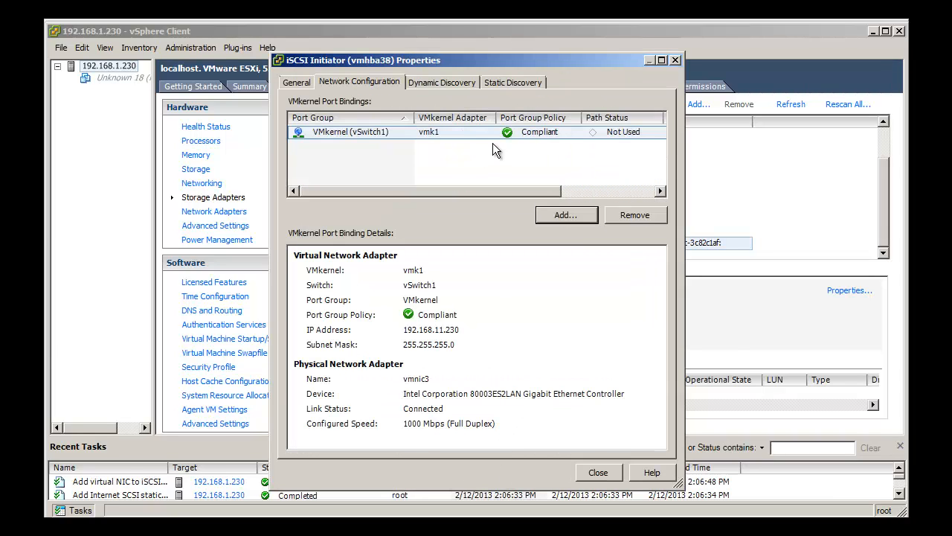
click(565, 215)
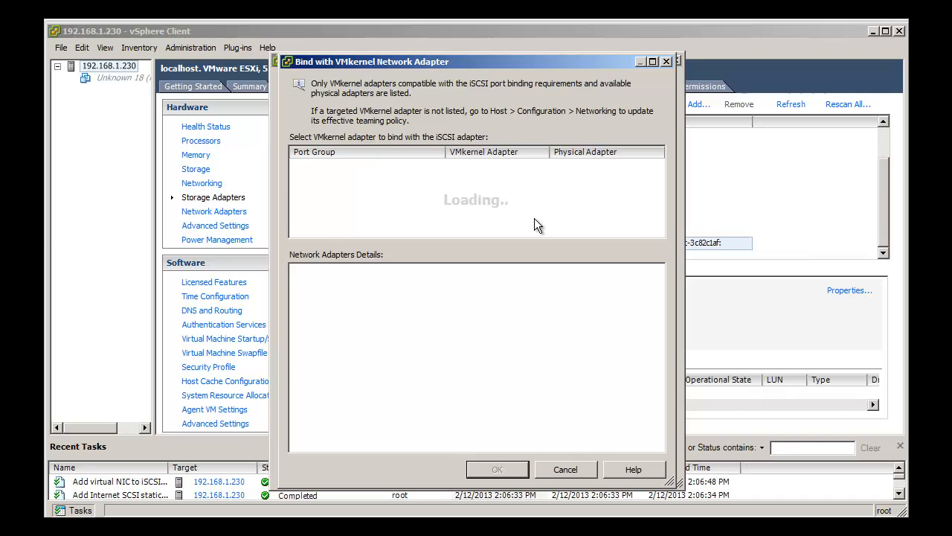
click(471, 193)
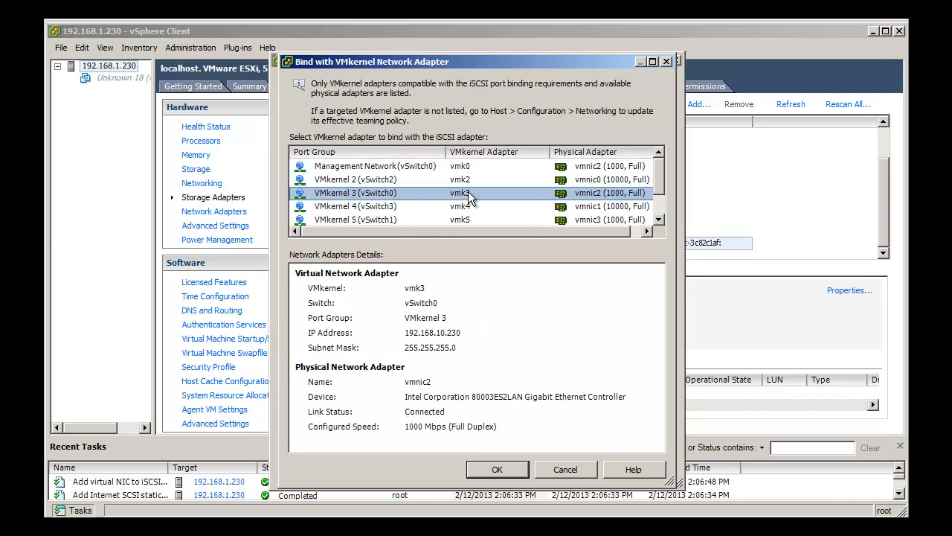
click(502, 469)
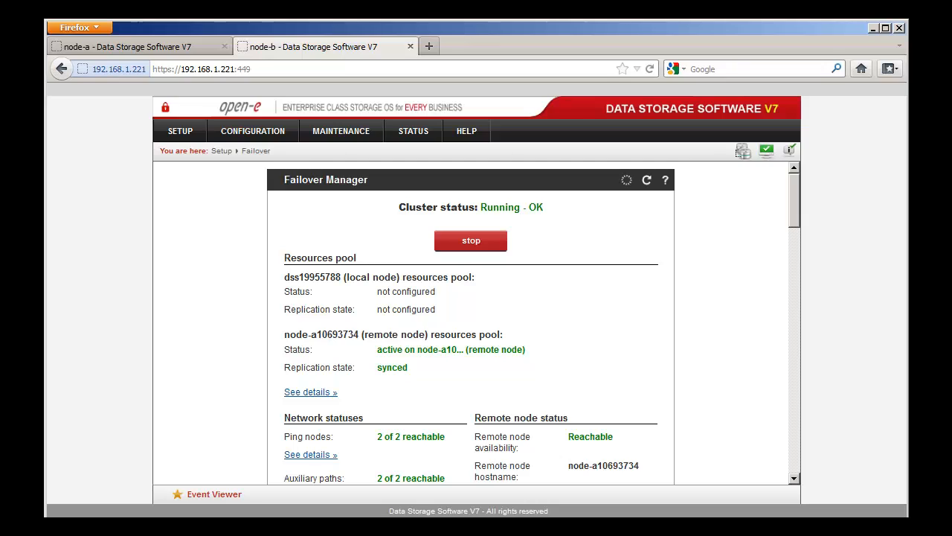
Return to vSphere Client and close the vmhba38 initiator properties with a rescan of the adapter.
key(alt+Tab)
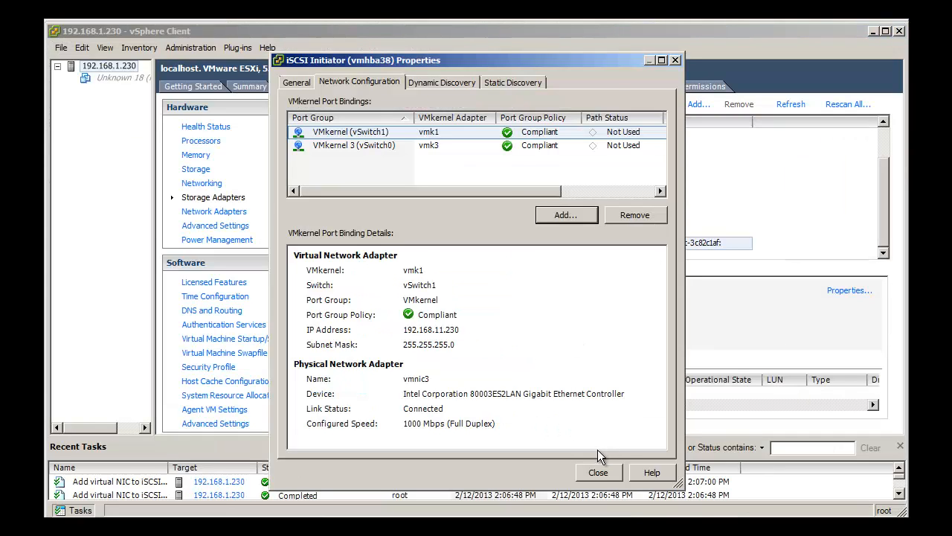
click(597, 472)
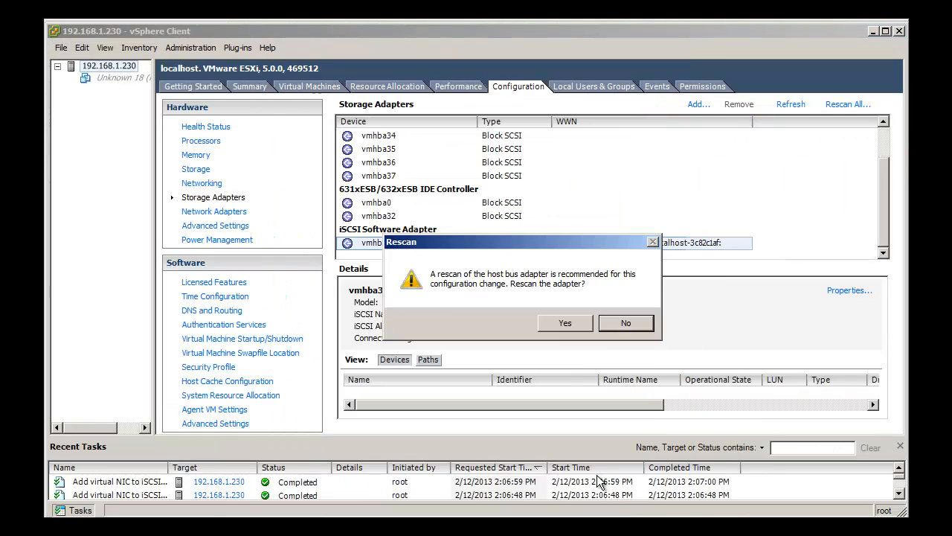
click(564, 324)
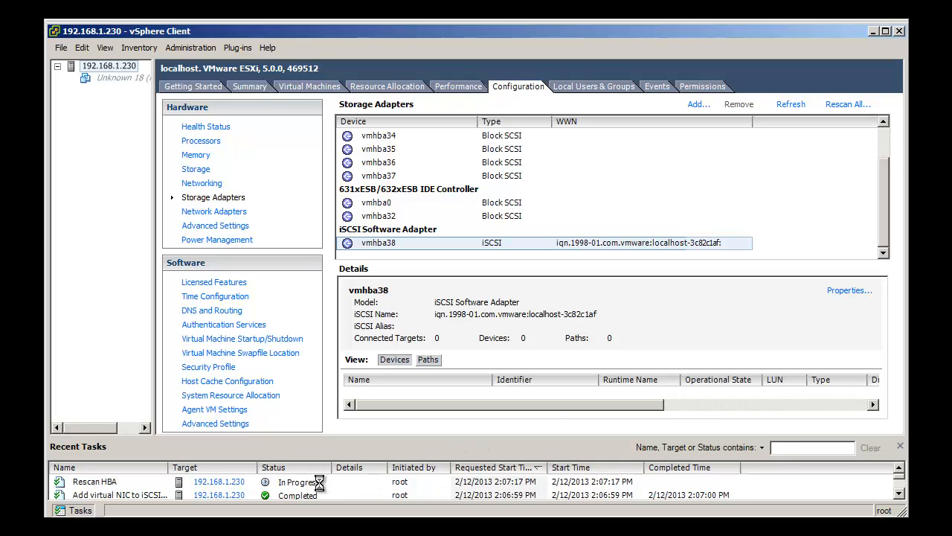
Display the paths of vmhba38 and refresh the host's datastore list.
click(429, 360)
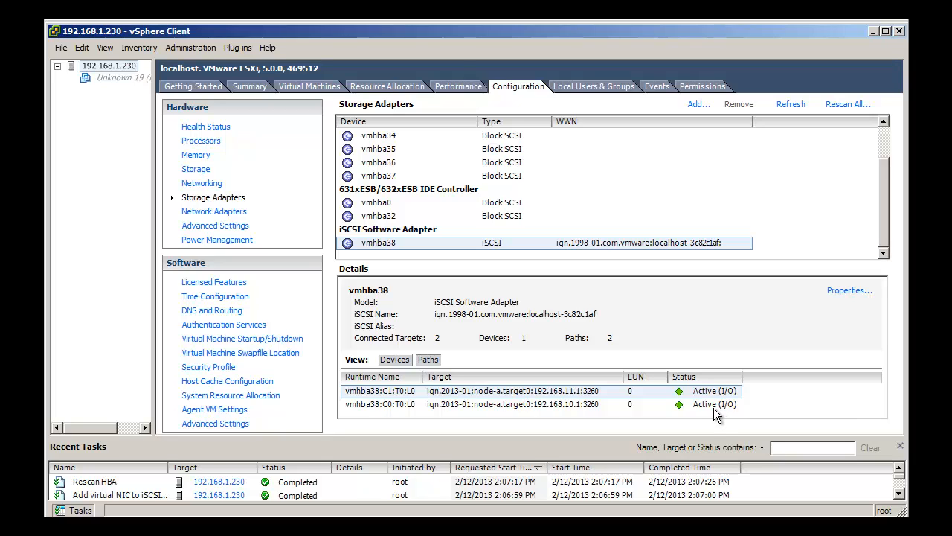
click(198, 171)
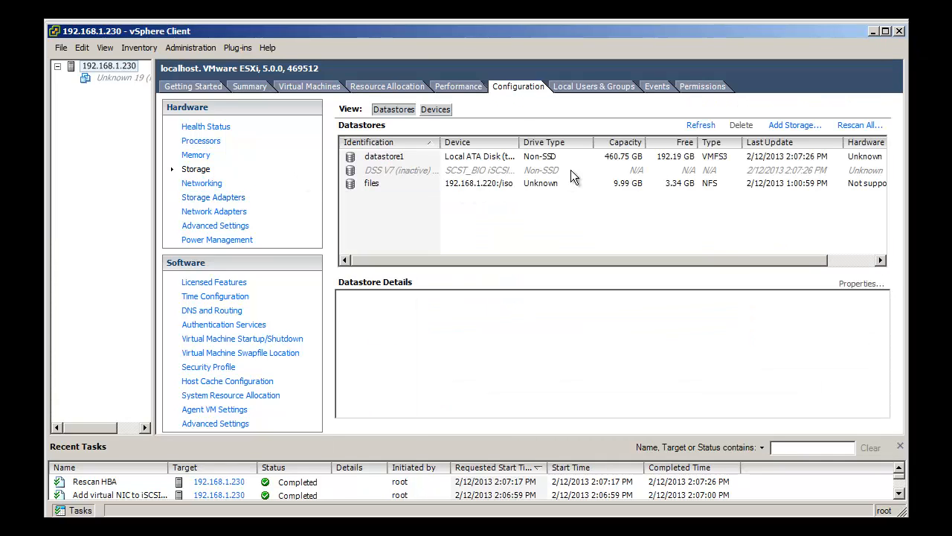
click(703, 128)
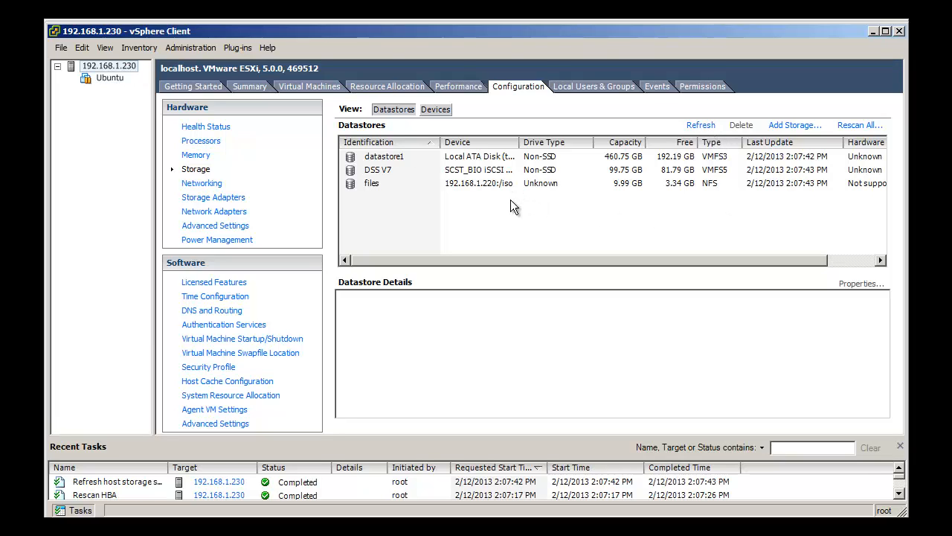
Power on the suspended Ubuntu virtual machine and dismiss the system problem report dialog in its console.
click(110, 79)
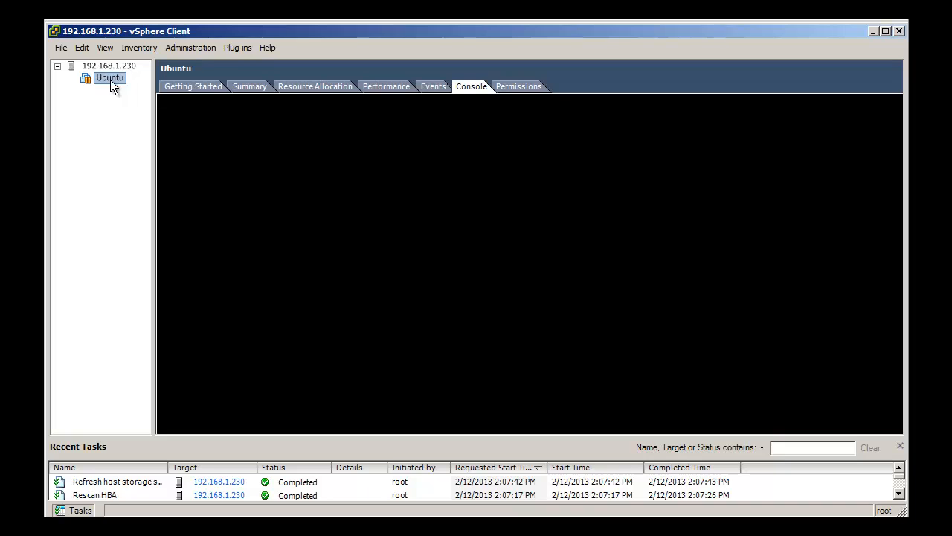
right_click(110, 80)
mouse_move(223, 90)
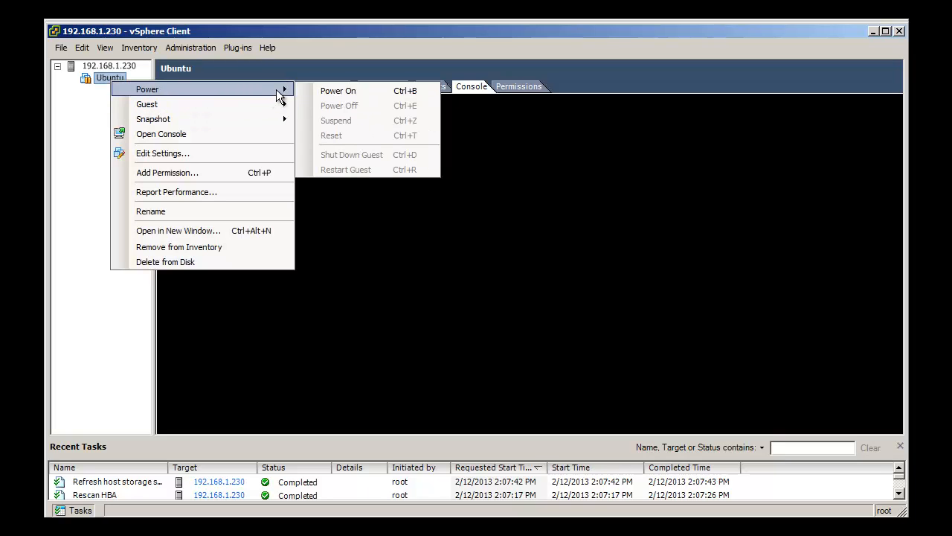
click(321, 91)
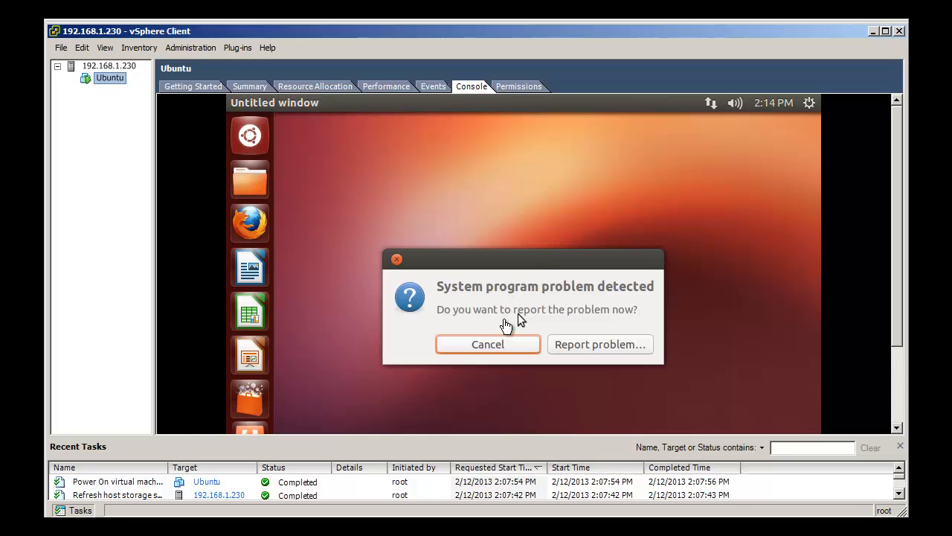
click(518, 313)
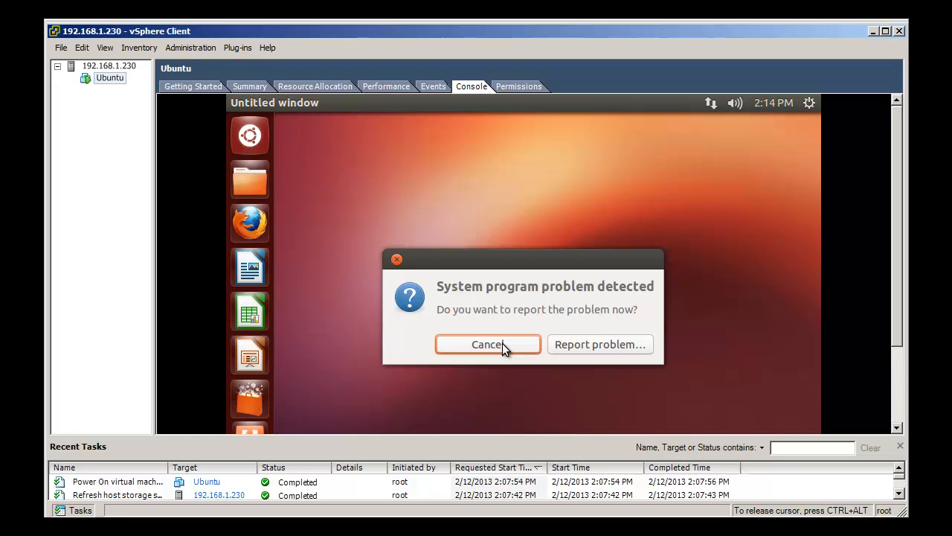
click(500, 344)
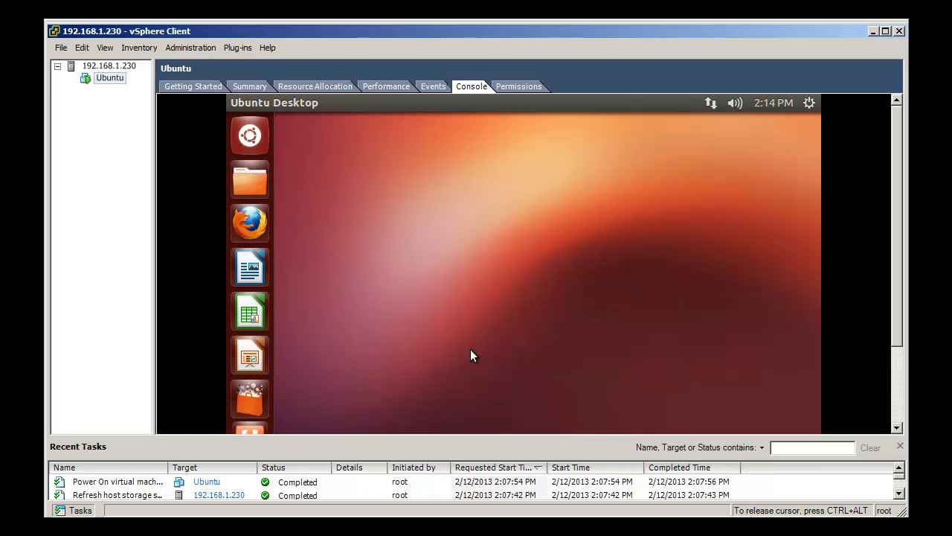